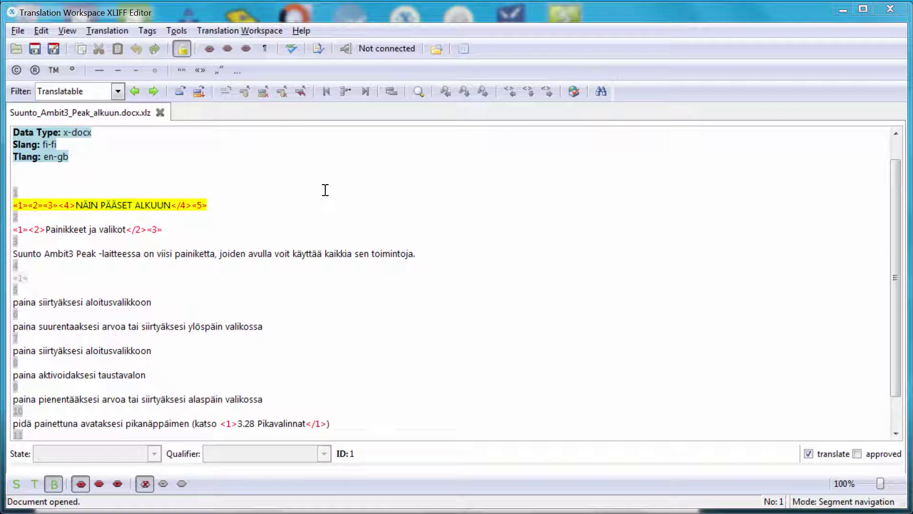
- Open the first segment and log in with the account password to connect the suunto fi-en TM
click(107, 30)
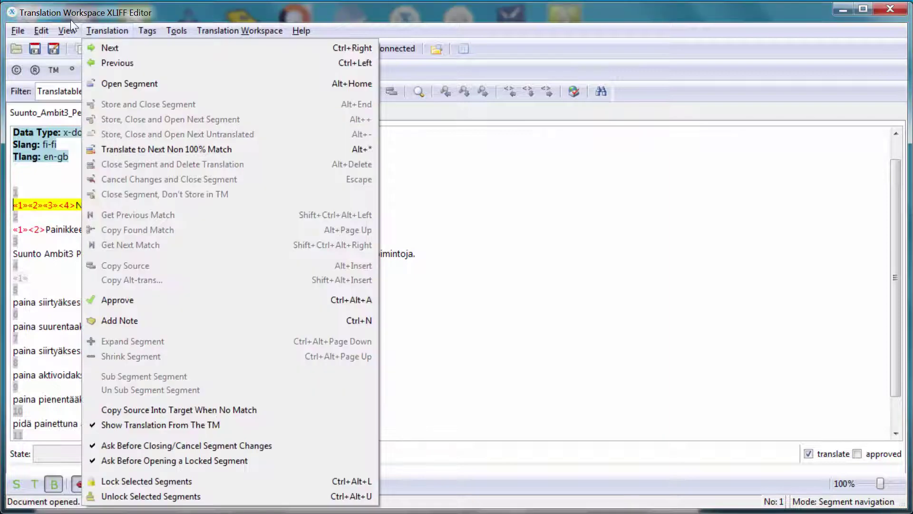
click(126, 88)
click(383, 203)
key(ctrl+v)
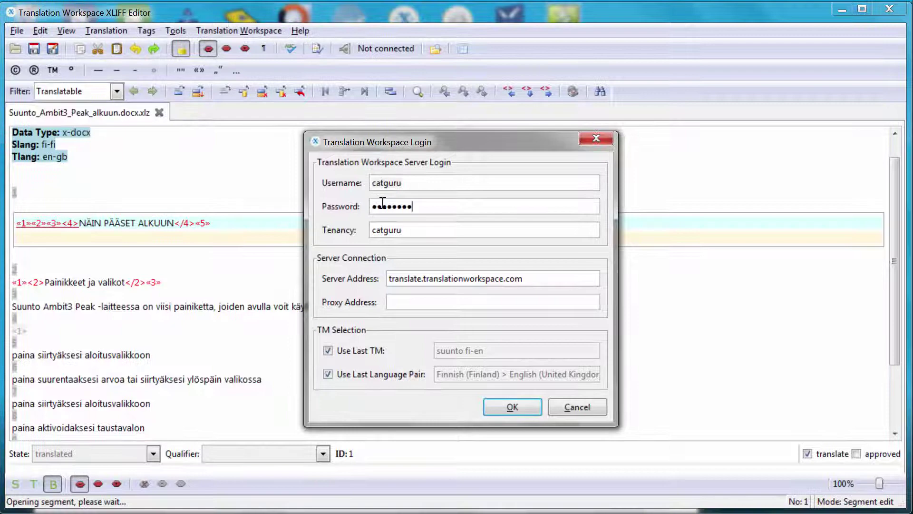
click(512, 408)
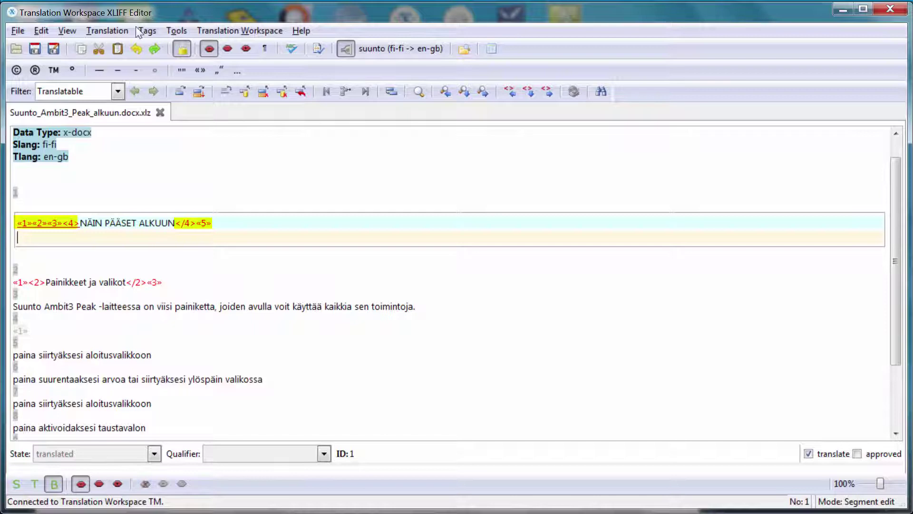
- Insert all source tags and enter GETTING STARTED between <4> and </4> in segment 1
click(147, 30)
mouse_move(176, 30)
mouse_move(145, 31)
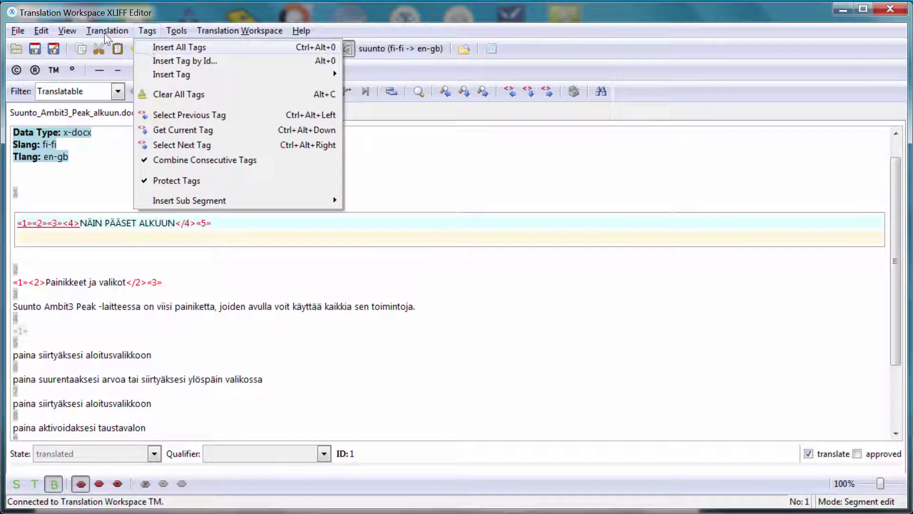
click(155, 48)
click(79, 239)
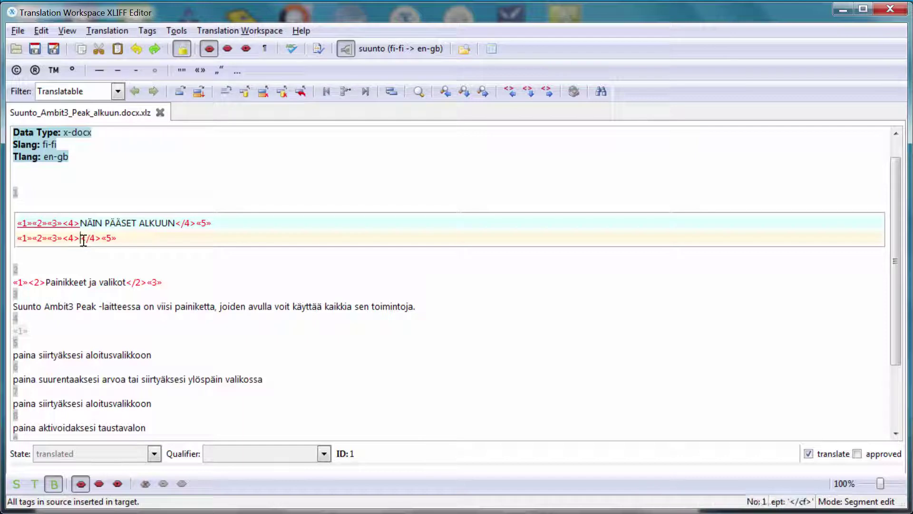
text(GETTING STARTED)
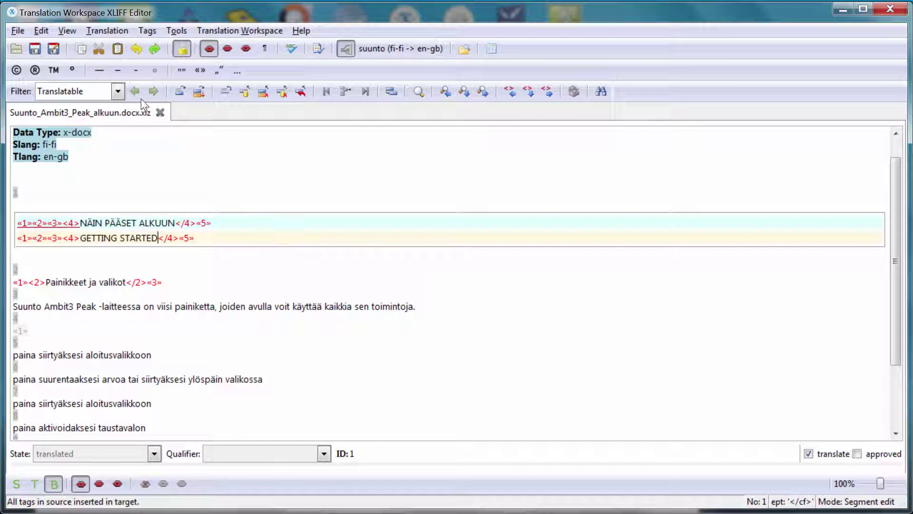
click(104, 31)
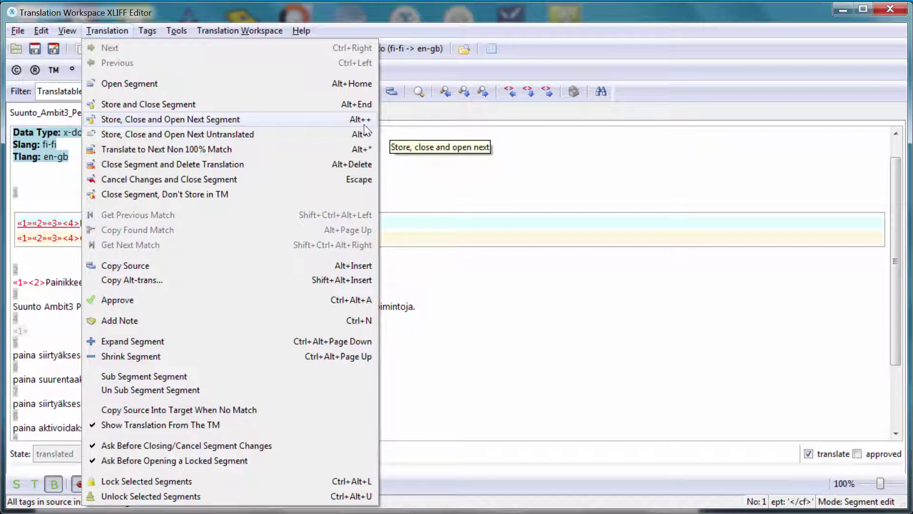
- Store 'Buttons and menus' with tags for segment 2, then type segment 3's five-buttons sentence
click(150, 121)
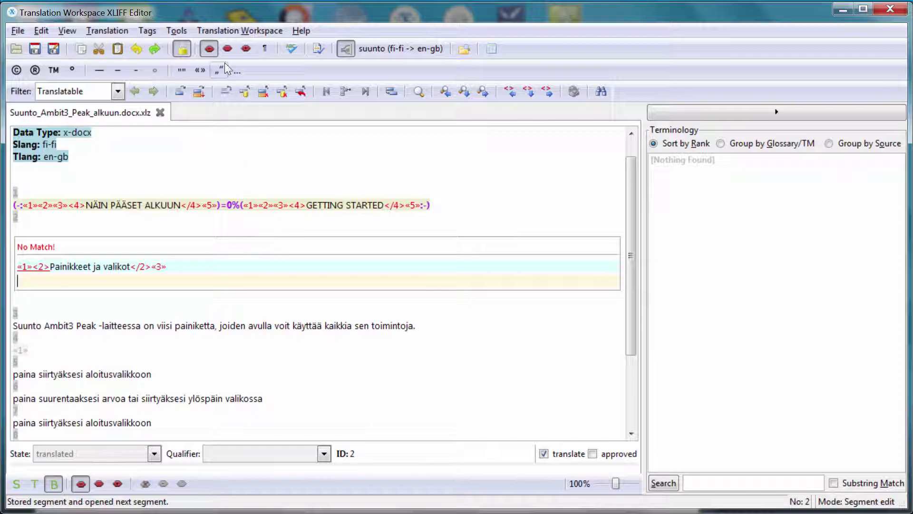
click(147, 30)
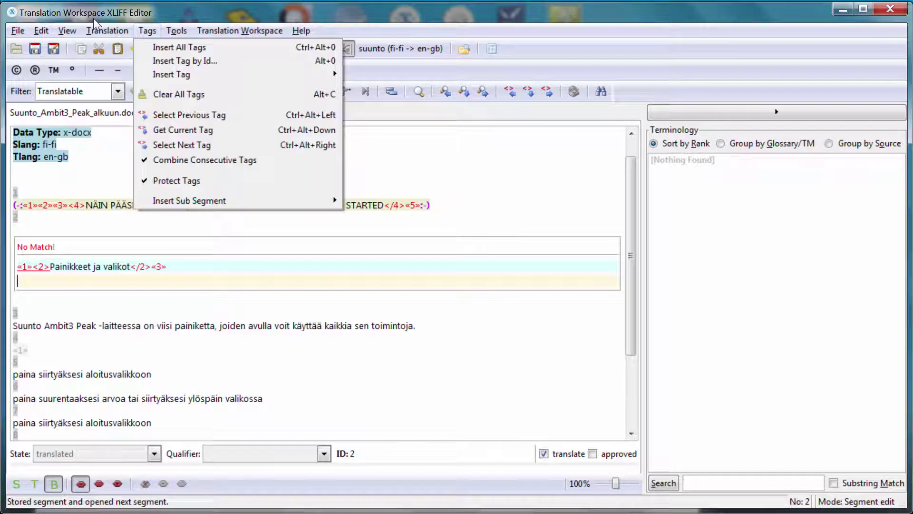
click(165, 48)
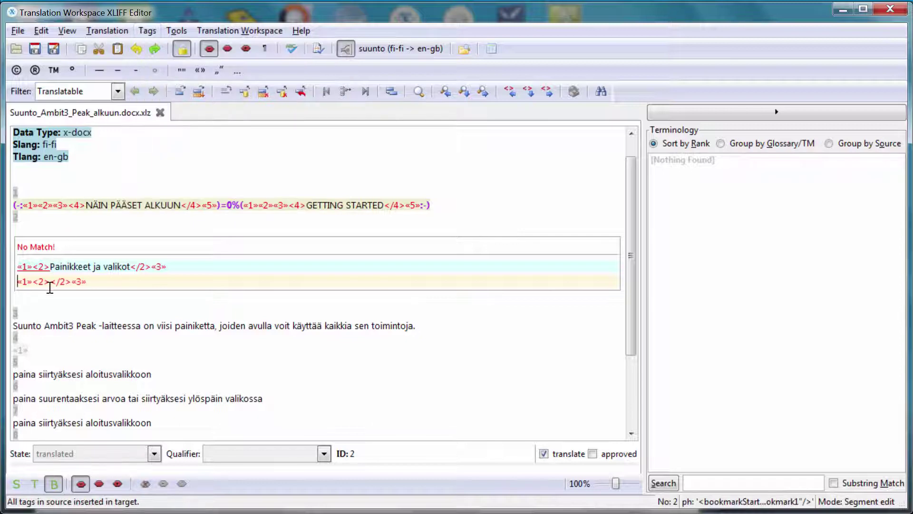
click(50, 282)
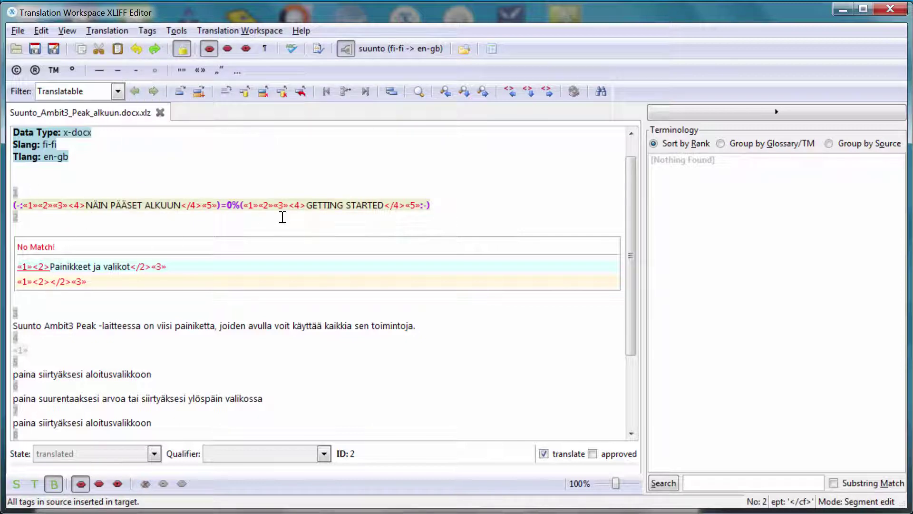
text(Buttons and menus)
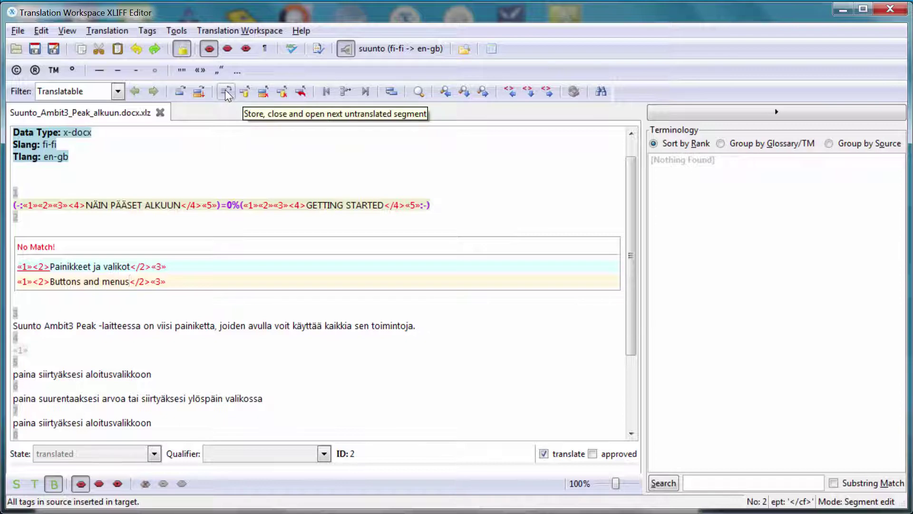
click(226, 93)
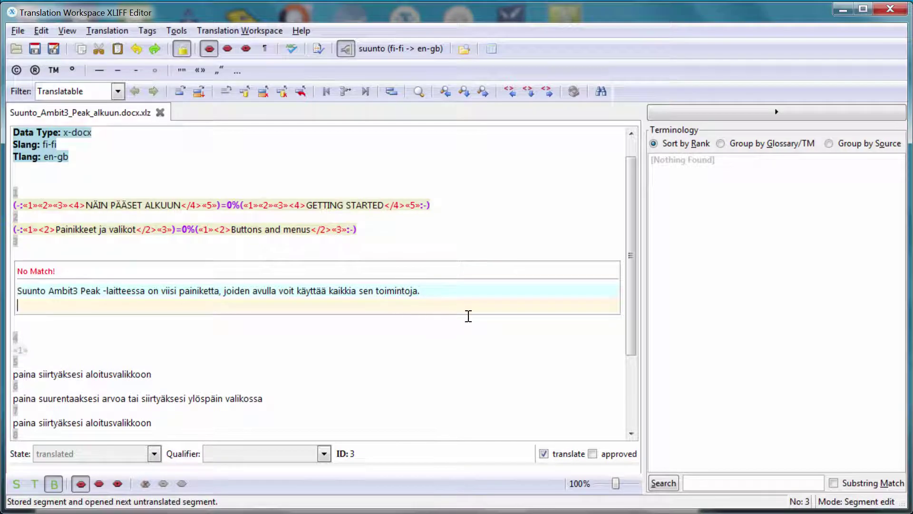
text(Suunto Ambit3 Peak has five buttons which allow you to access all the features.)
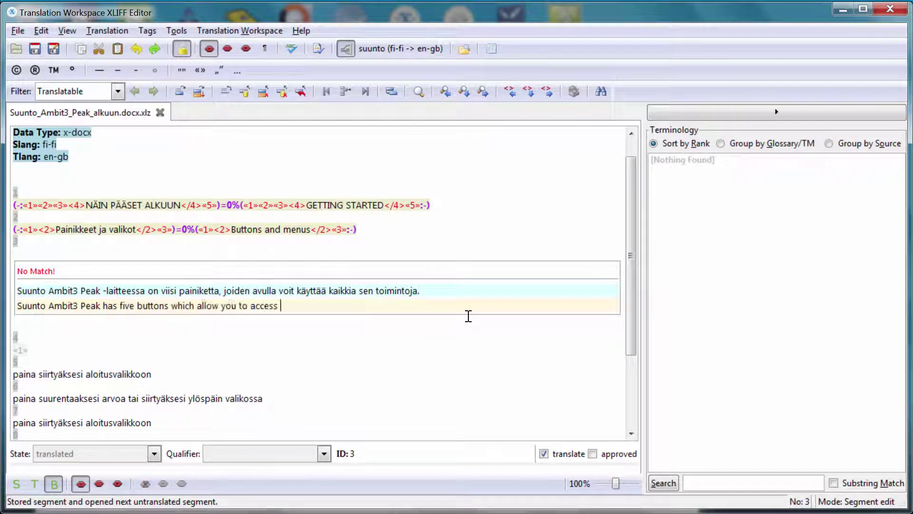
- Store the five-buttons sentence and build 'press to access the start menu' from glossary terms
click(226, 93)
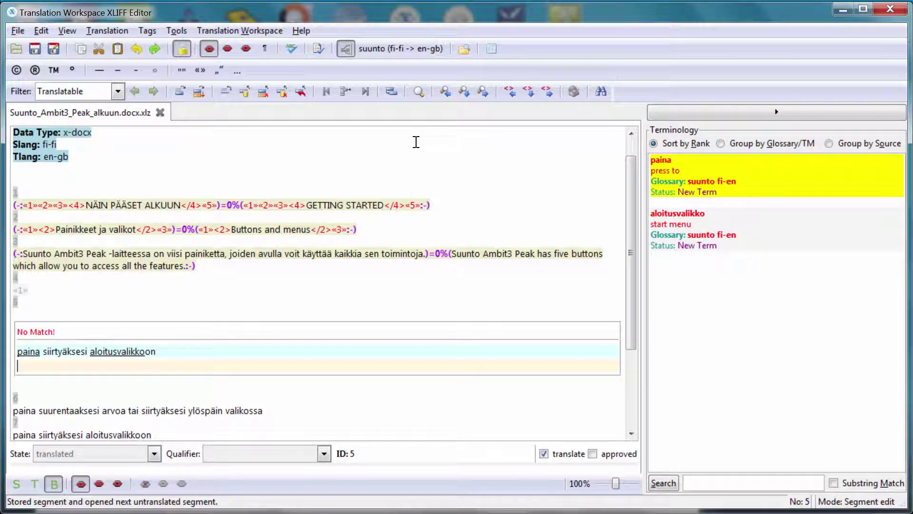
key(ctrl+alt+1)
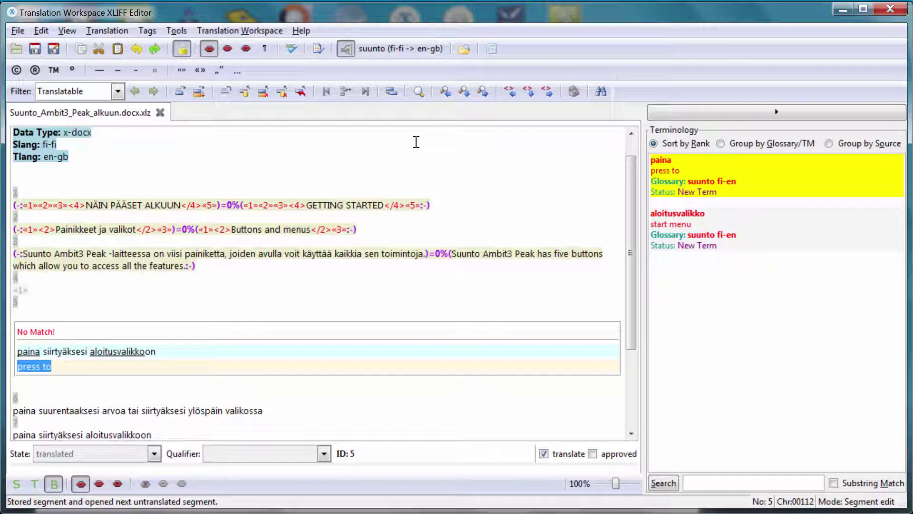
key(End)
text(access rg)
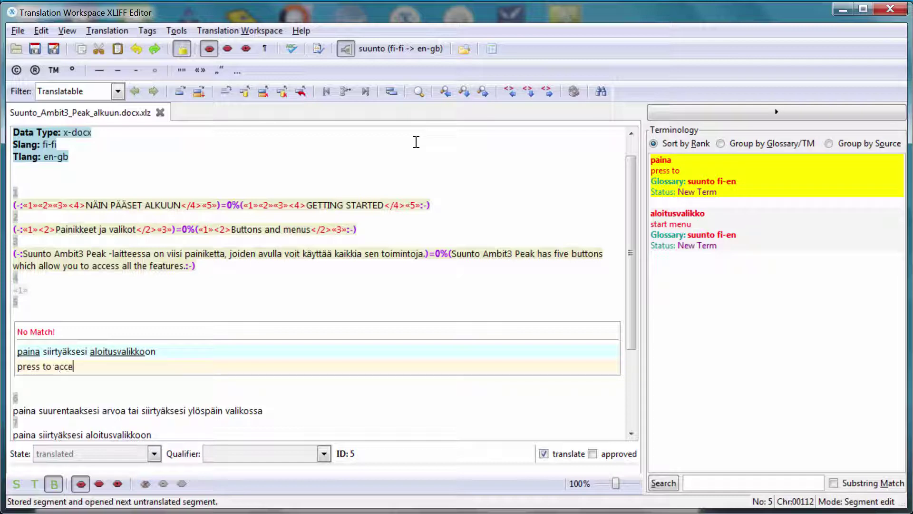
key(BackSpace)
key(BackSpace)
text(the)
key(ctrl+2)
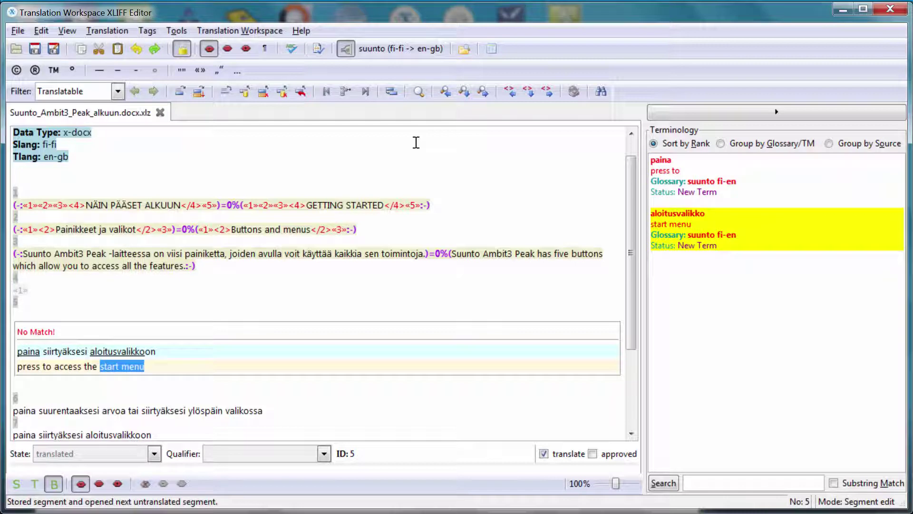
key(Right)
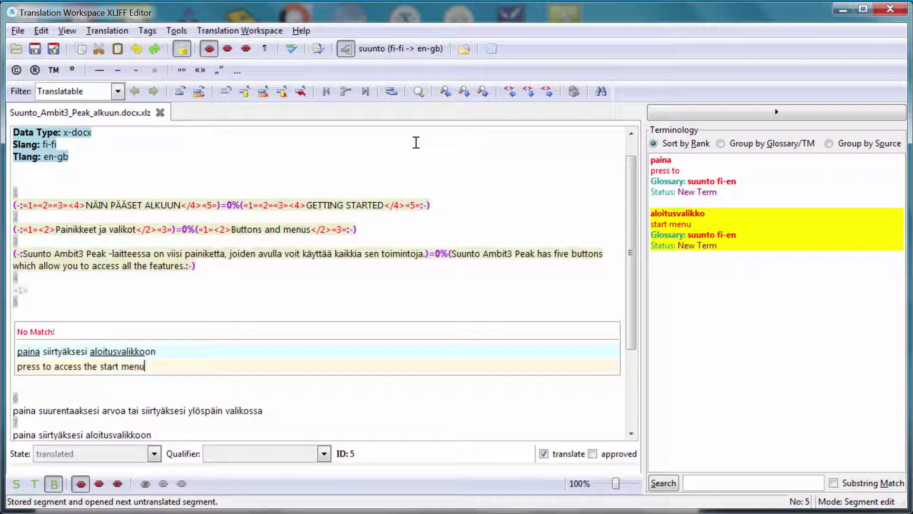
- Store segment 5, then translate and store 'press to increase a value or move up in the menu'
click(228, 91)
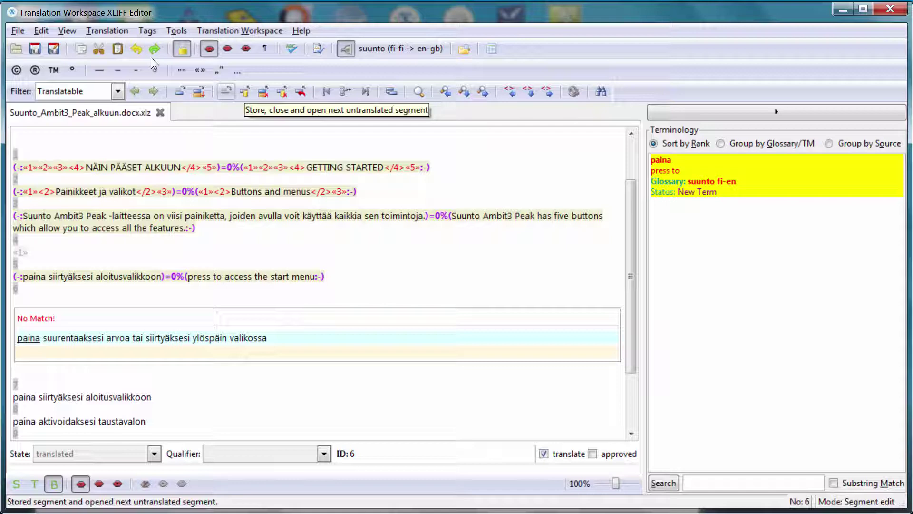
key(ctrl+shift+t)
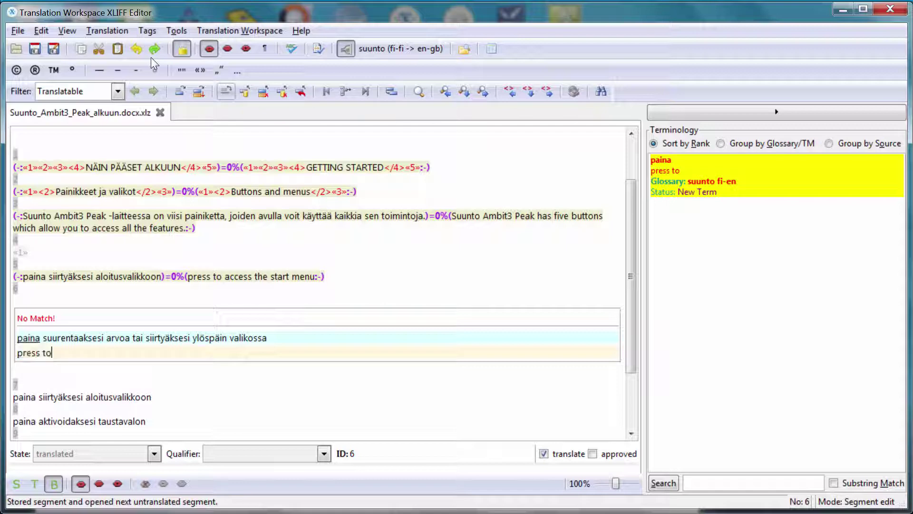
text(increase a value or move up in the menu)
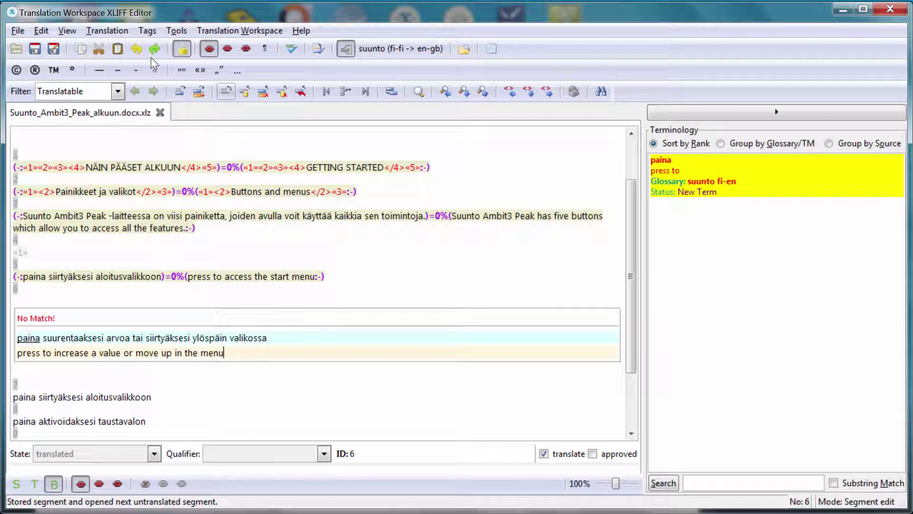
click(227, 92)
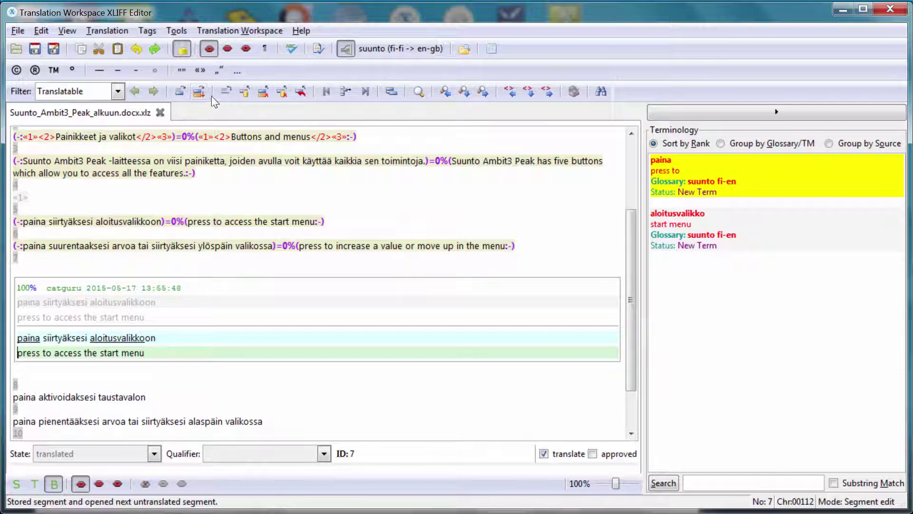
- Accept segment 7's 100% match and clear segment 8's unsuitable 50% match
click(227, 90)
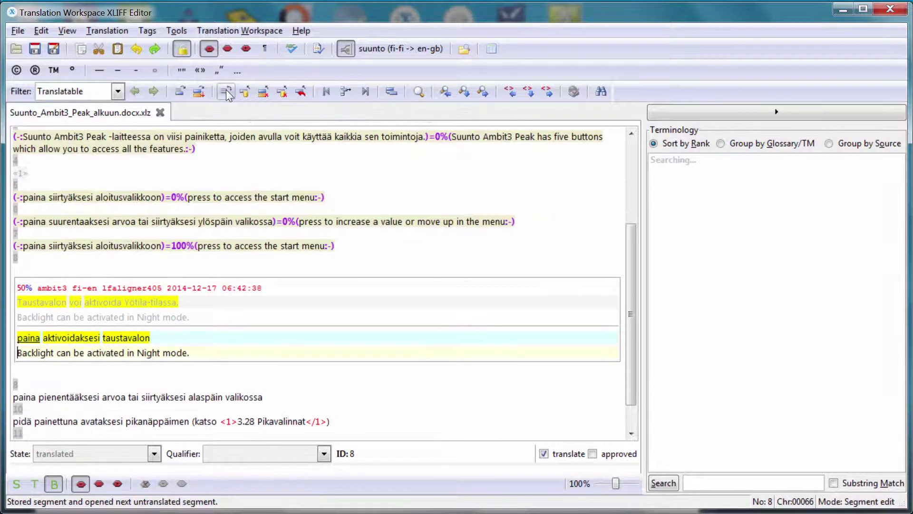
click(220, 353)
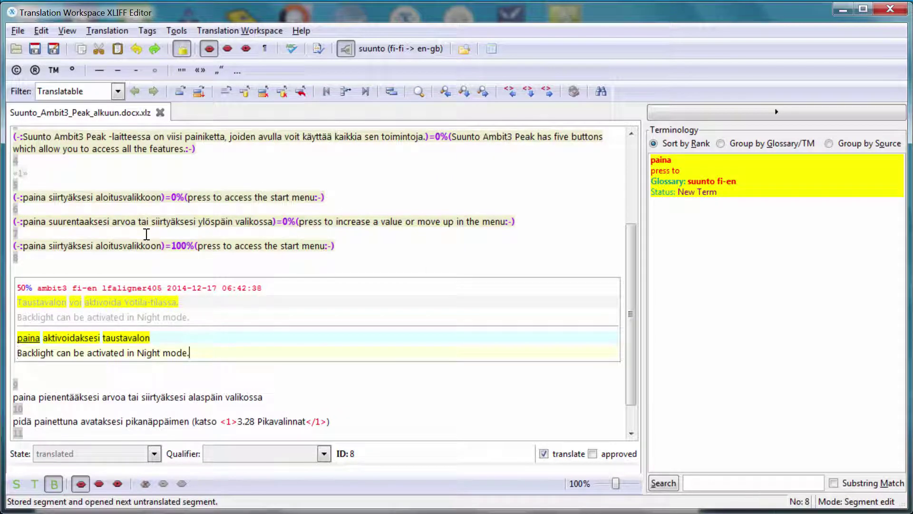
triple_click(219, 352)
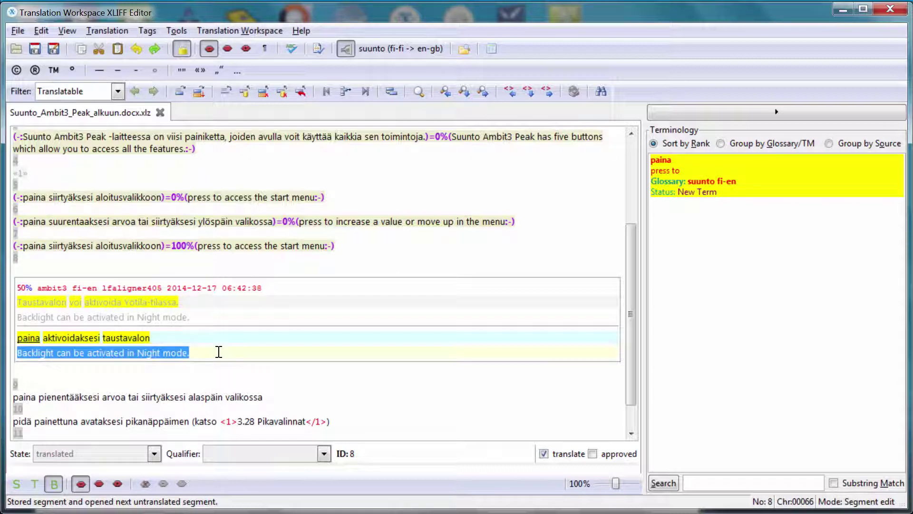
key(Delete)
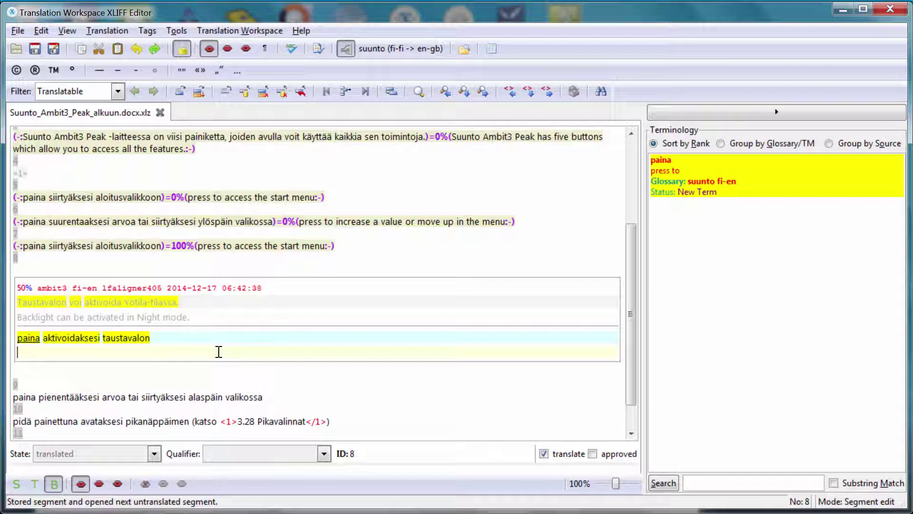
- Type 'press to access the' in segment 8 and select the source word taustavalo
text(press to)
key(Return)
text(access the)
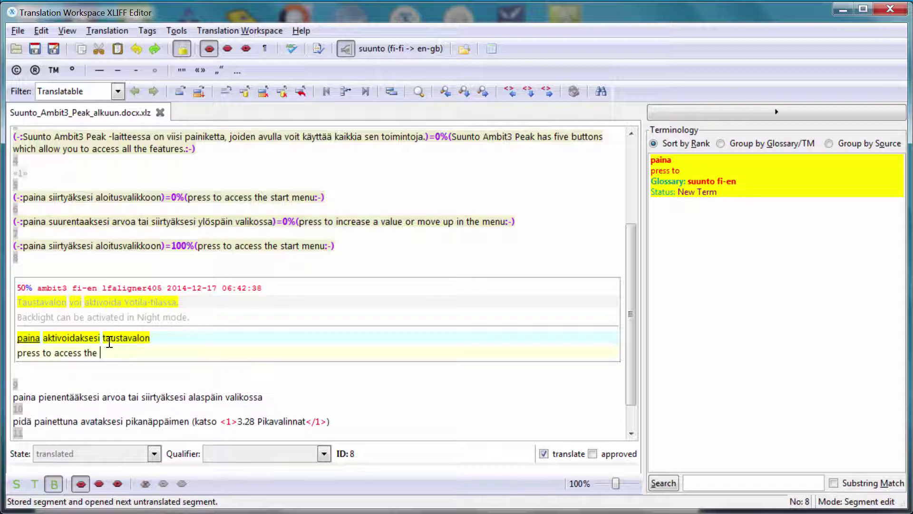
drag(103, 338, 144, 338)
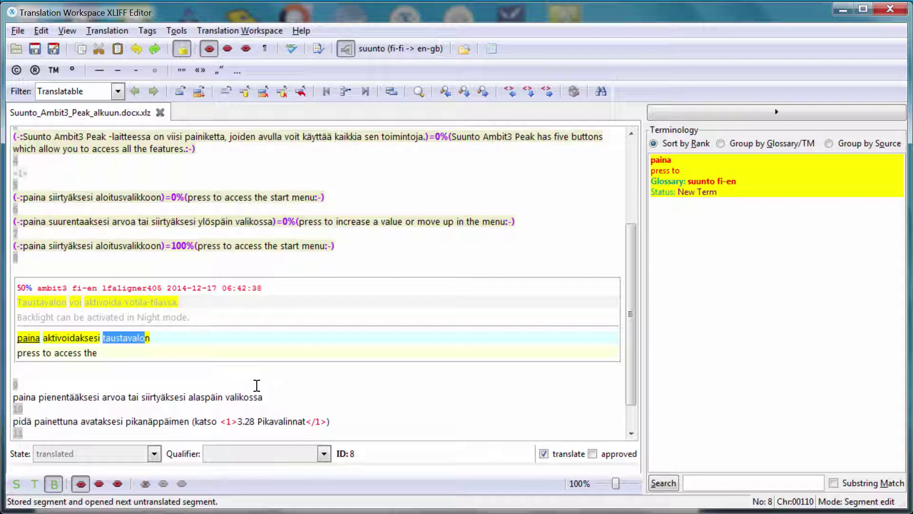
- Find 'backlight' for taustavalo via Concordance Search and paste it to finish segment 8
click(221, 31)
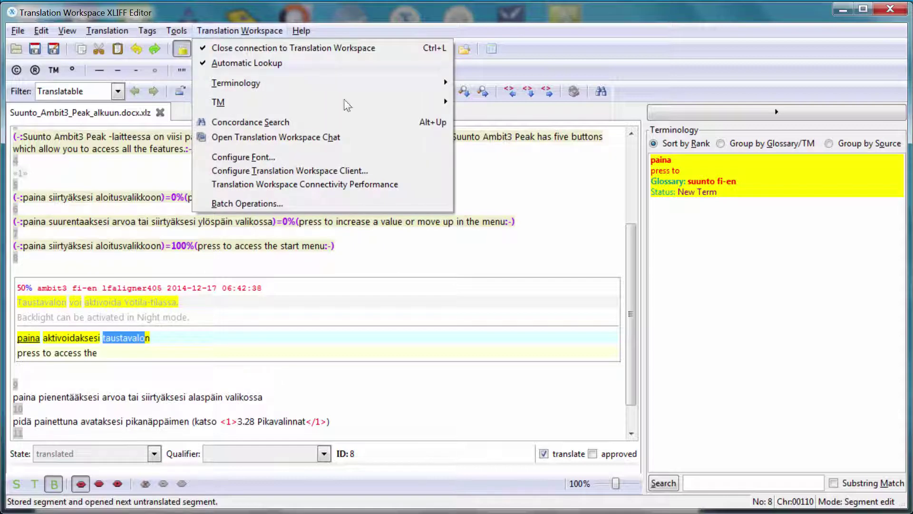
click(263, 121)
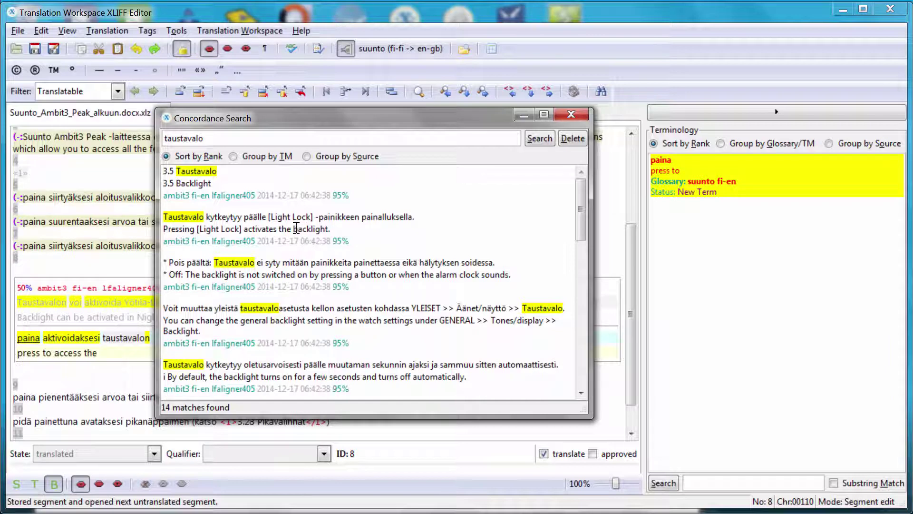
drag(296, 229, 329, 228)
key(ctrl+c)
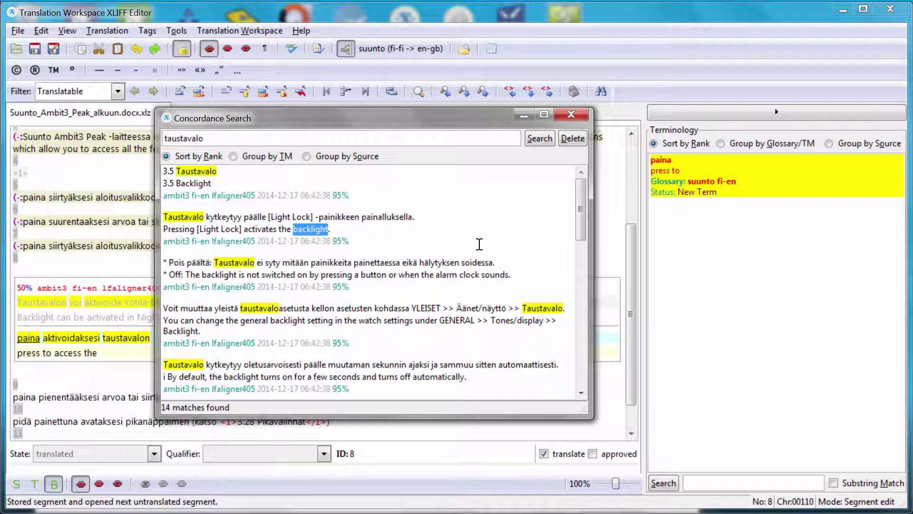
click(571, 114)
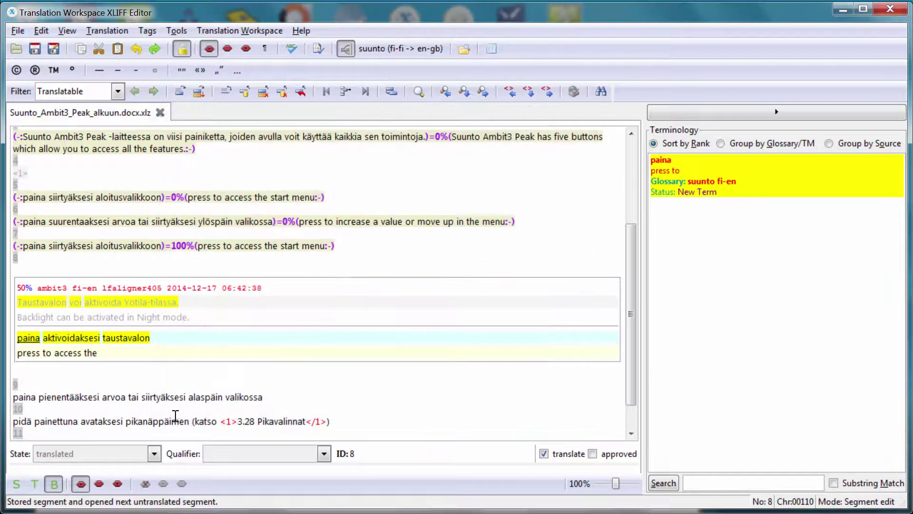
click(110, 352)
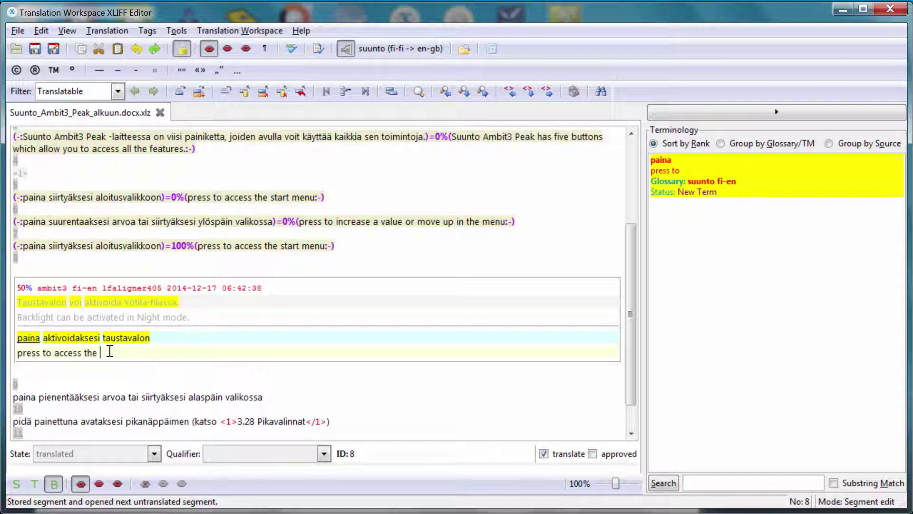
key(ctrl+v)
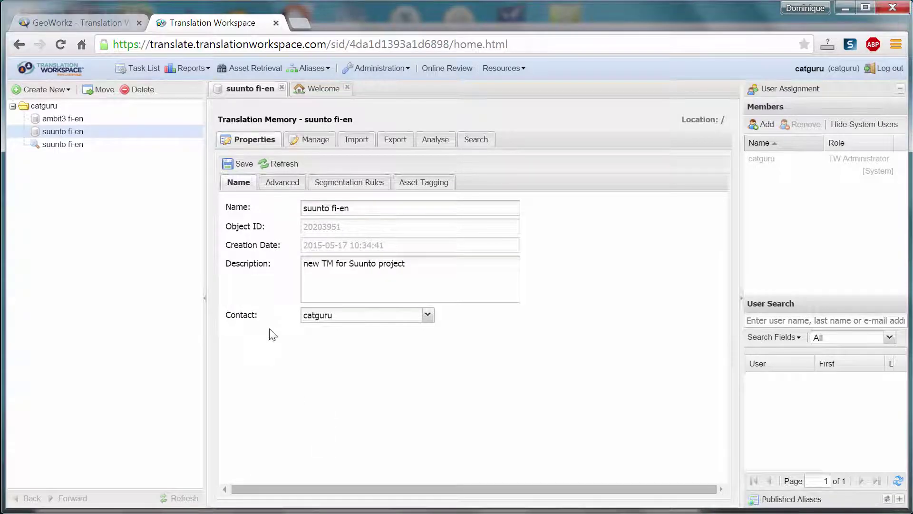
- Create a new record in the suunto fi-en glossary with the Finnish term taustavalo
click(59, 147)
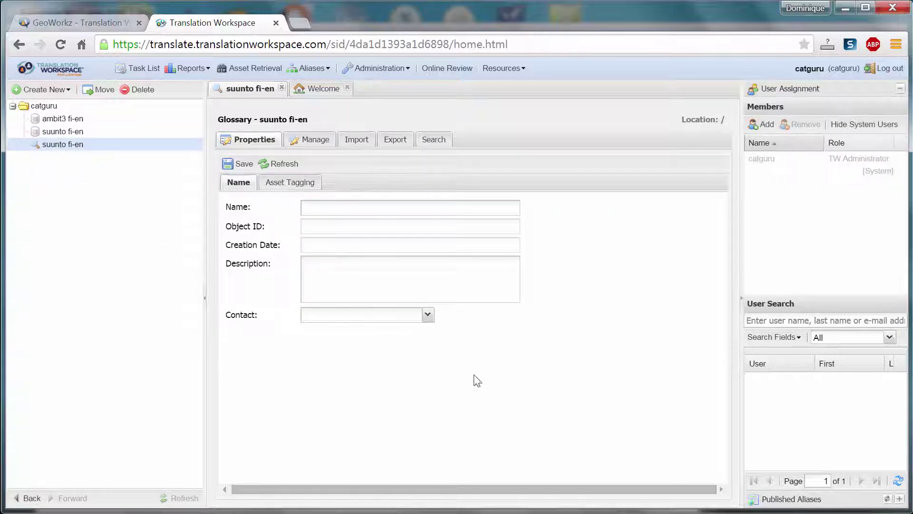
click(434, 142)
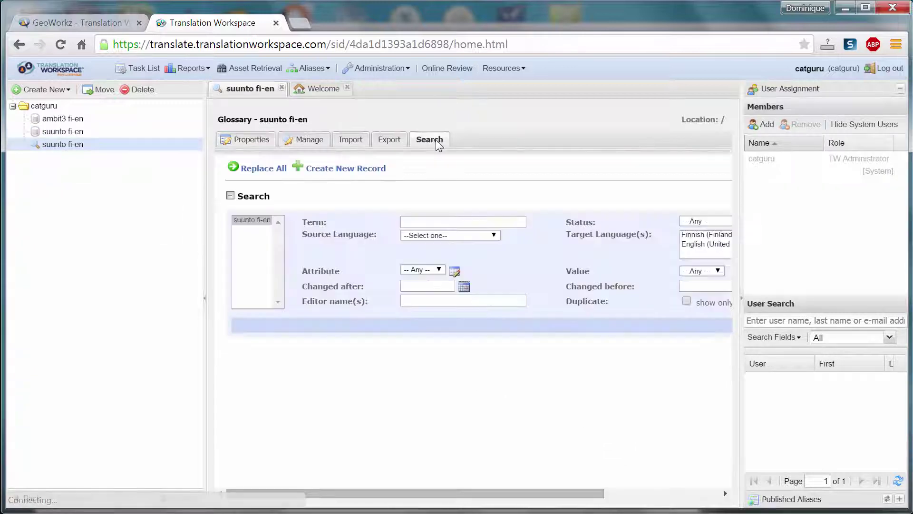
click(327, 172)
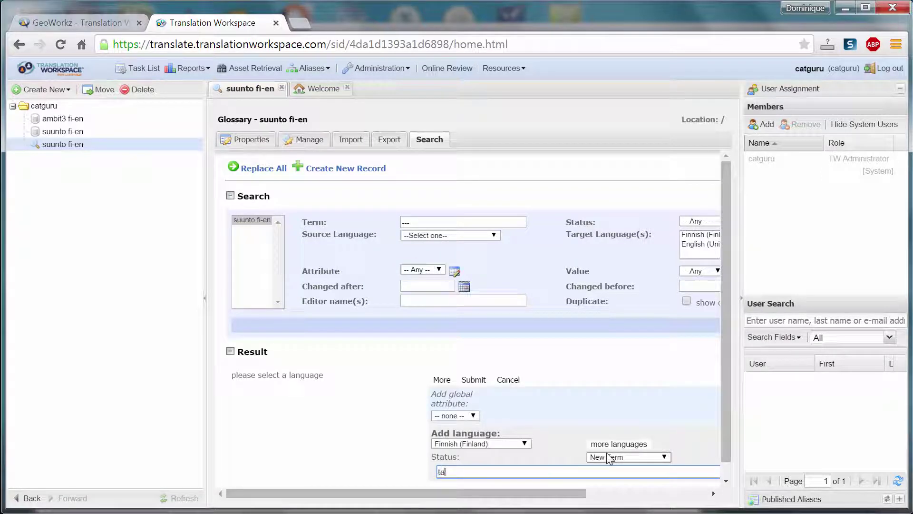
text(taustavalo)
click(471, 381)
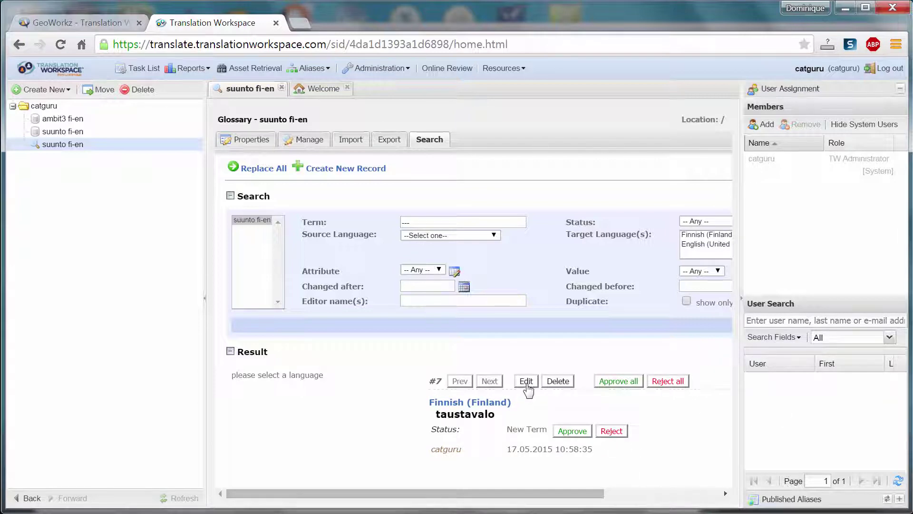
- Edit record #7 to add the English (United Kingdom) term backlight and save it
click(527, 383)
scroll(526, 383, down, 2)
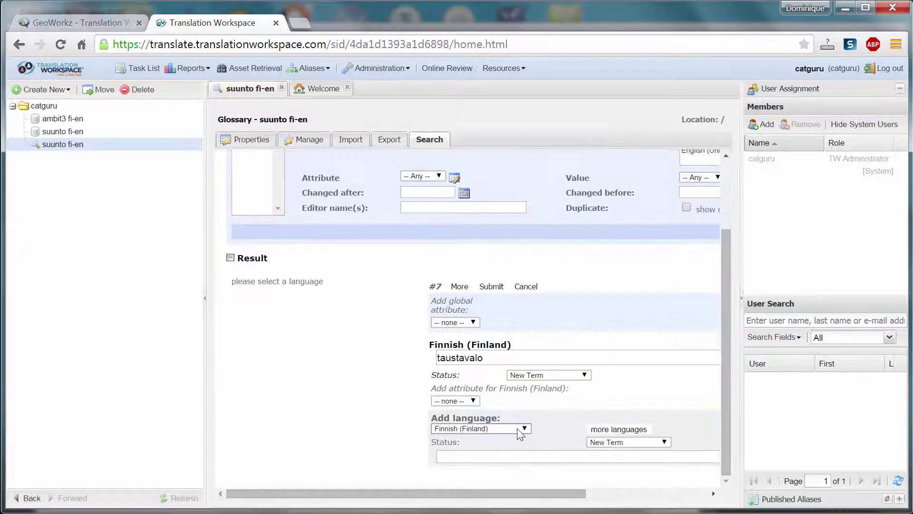
click(525, 428)
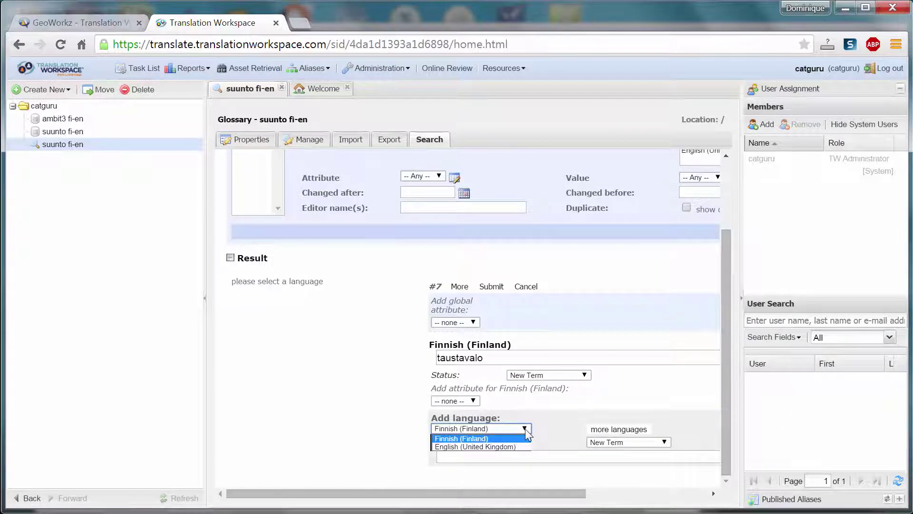
click(489, 446)
click(464, 454)
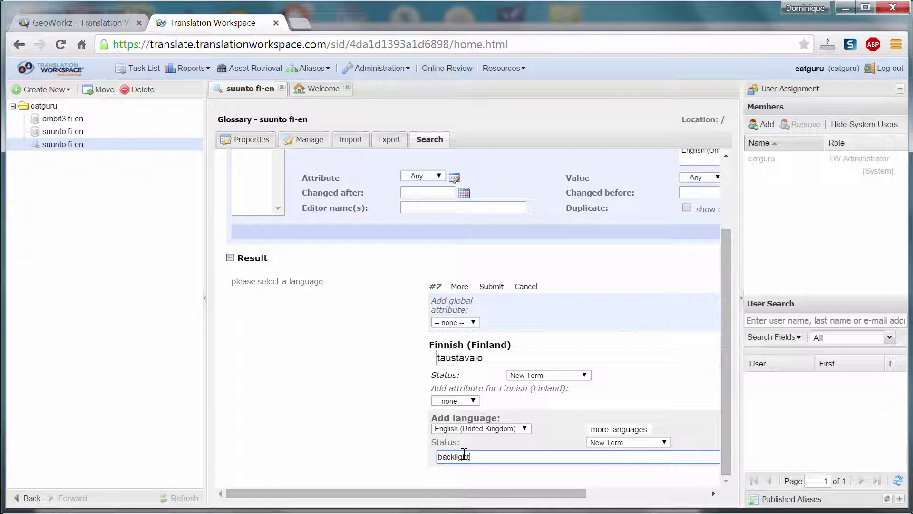
click(491, 286)
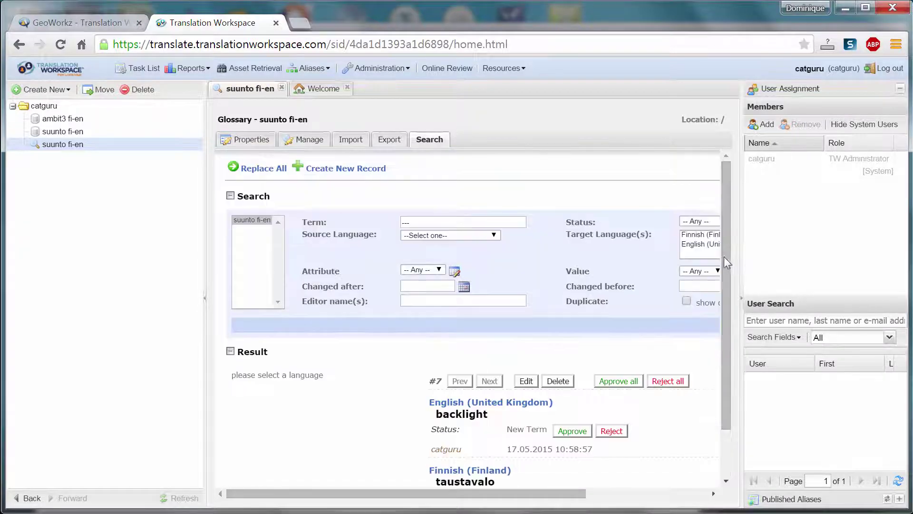
scroll(725, 279, down, 2)
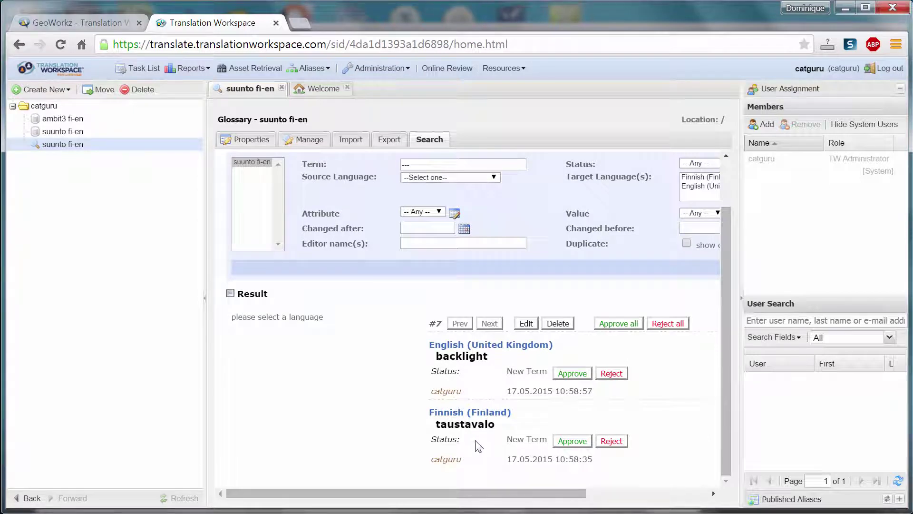
- Store and close segment 8, then reopen it so backlight appears for taustavalo
click(845, 9)
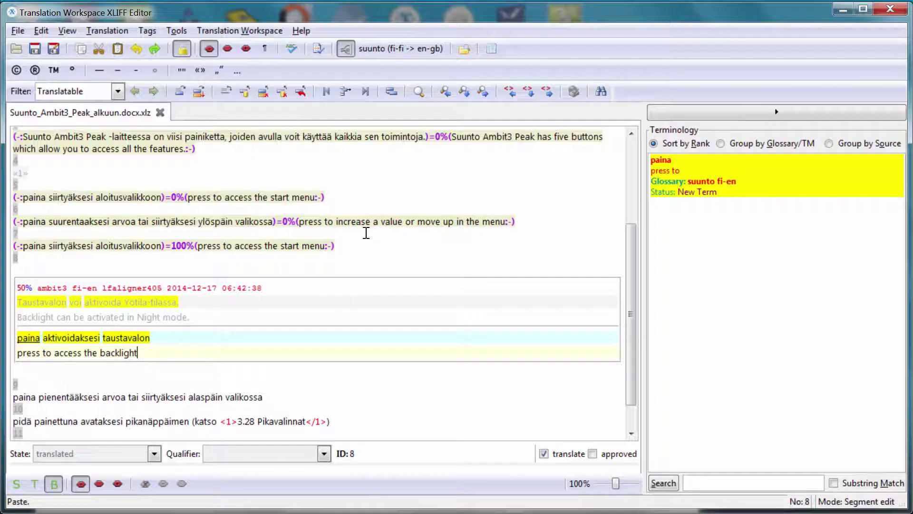
click(103, 30)
click(138, 104)
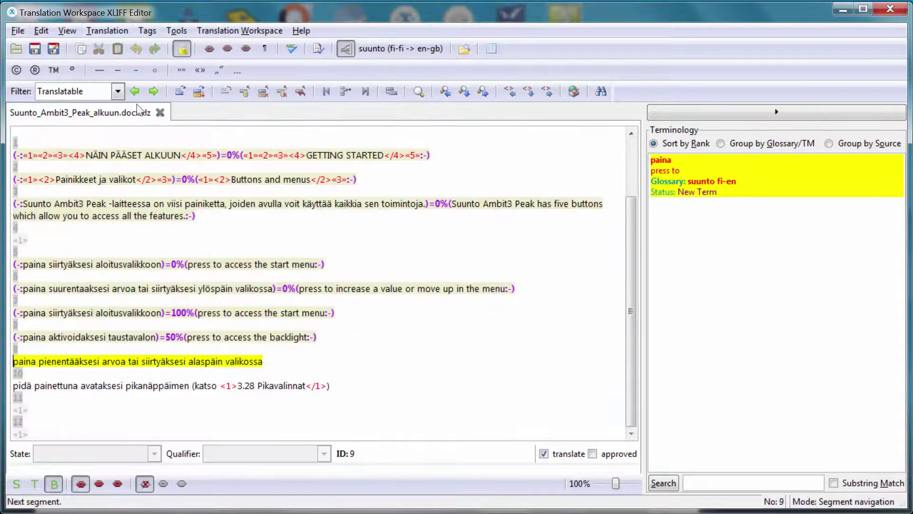
double_click(93, 337)
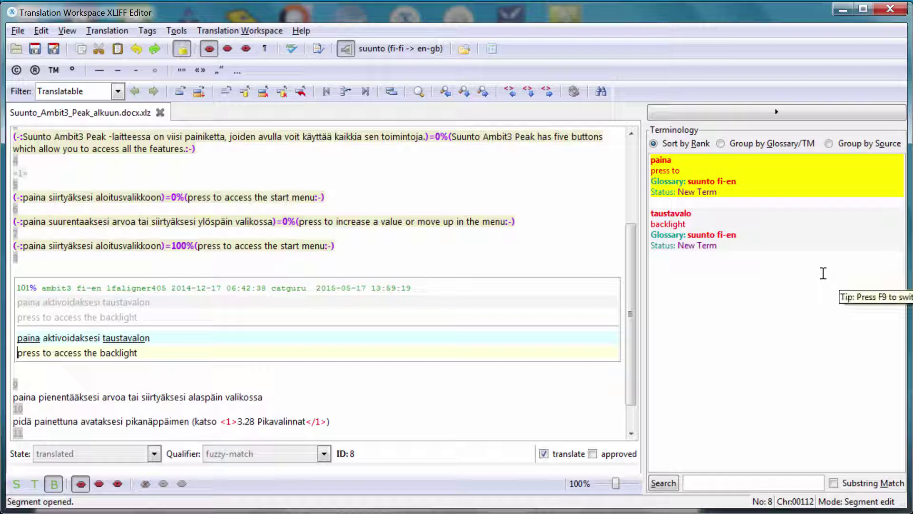
click(161, 356)
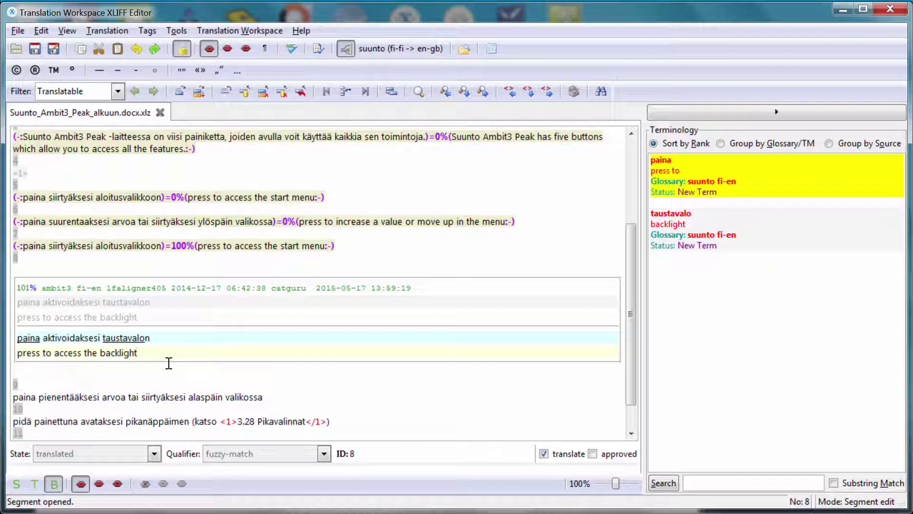
- Store segment 8, then change segment 9's 'increase' to 'decrease' and 'up' to 'down'
click(225, 90)
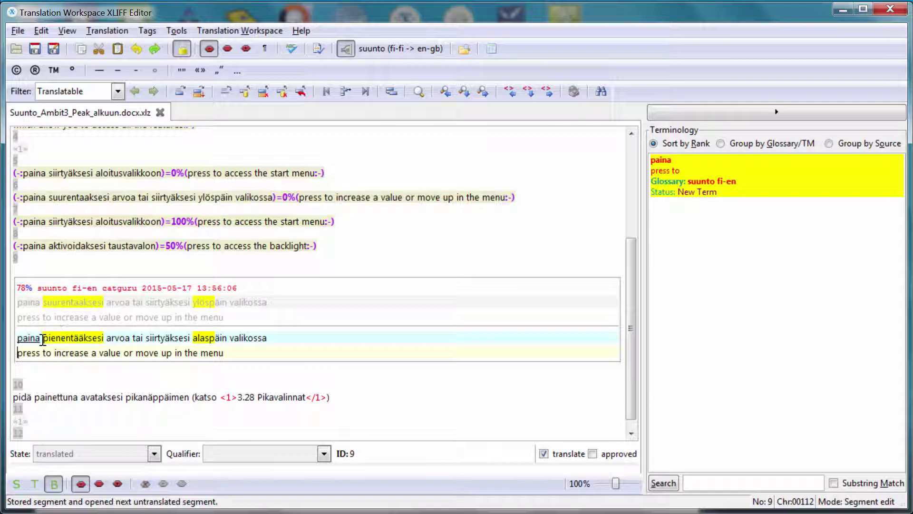
click(54, 352)
key(shift+Right)
key(shift+Right)
text(de)
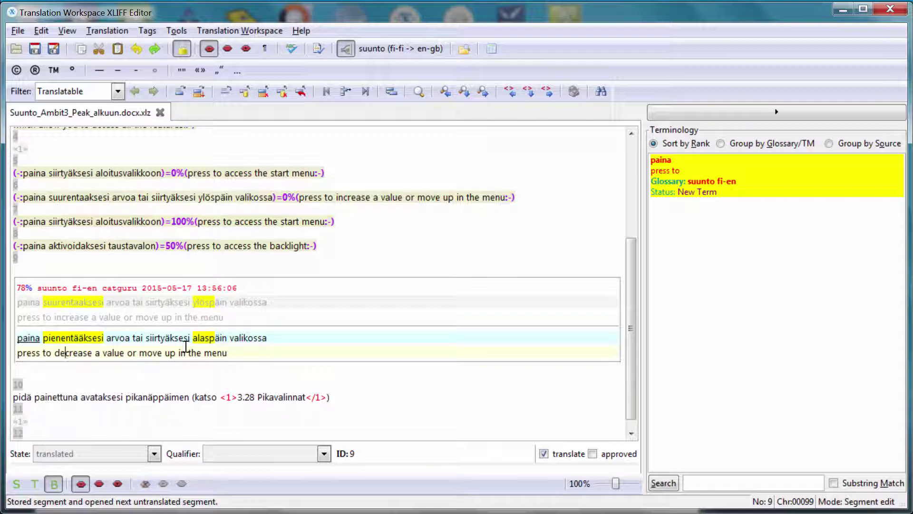
click(166, 352)
key(shift+Right)
text(down)
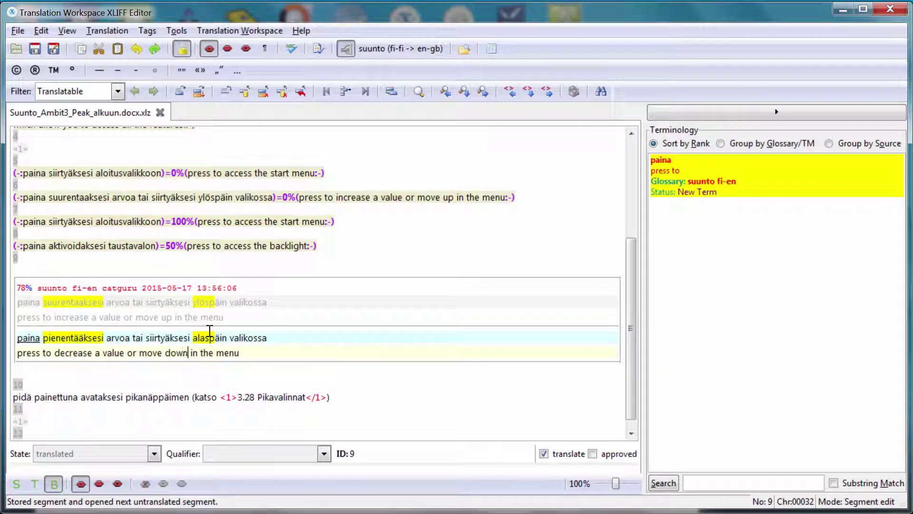
- Store segment 9, then start segment 10 with the glossary term 'keep pressed to' and 'access shortcut (see'
click(225, 90)
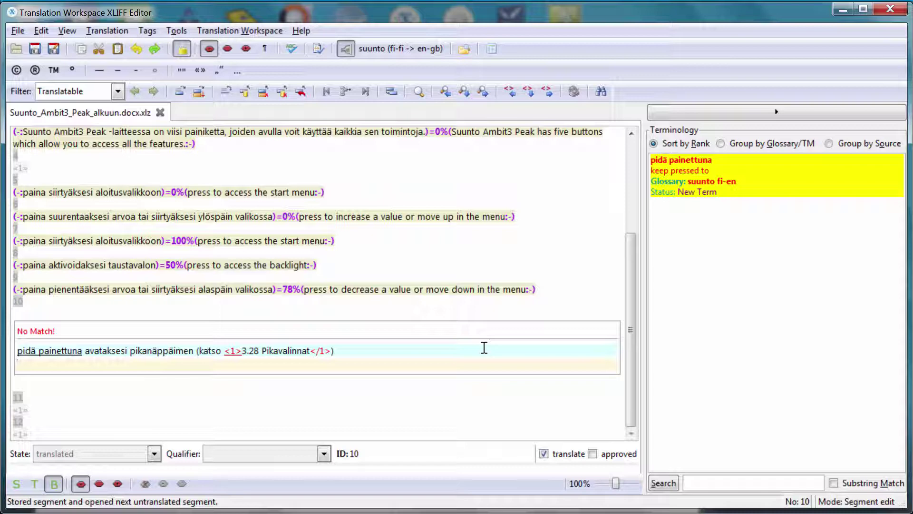
key(ctrl+alt+1)
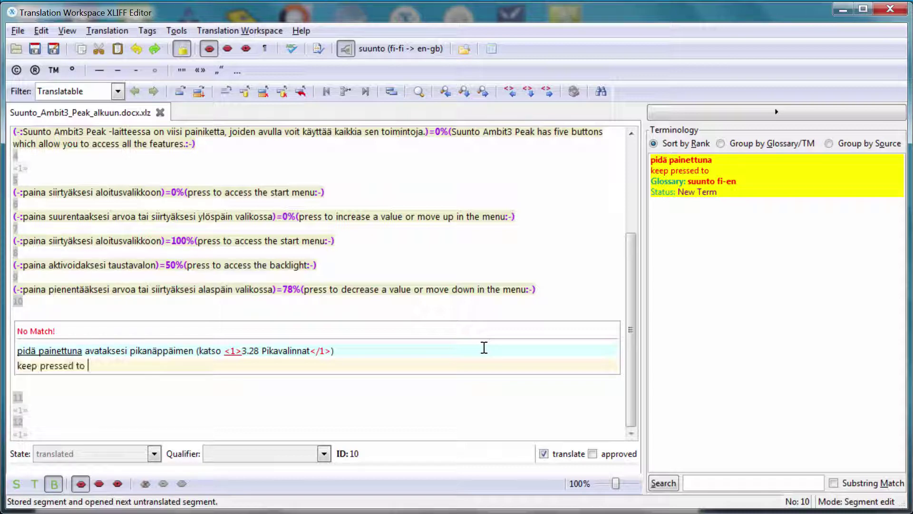
text(access shortcut (see)
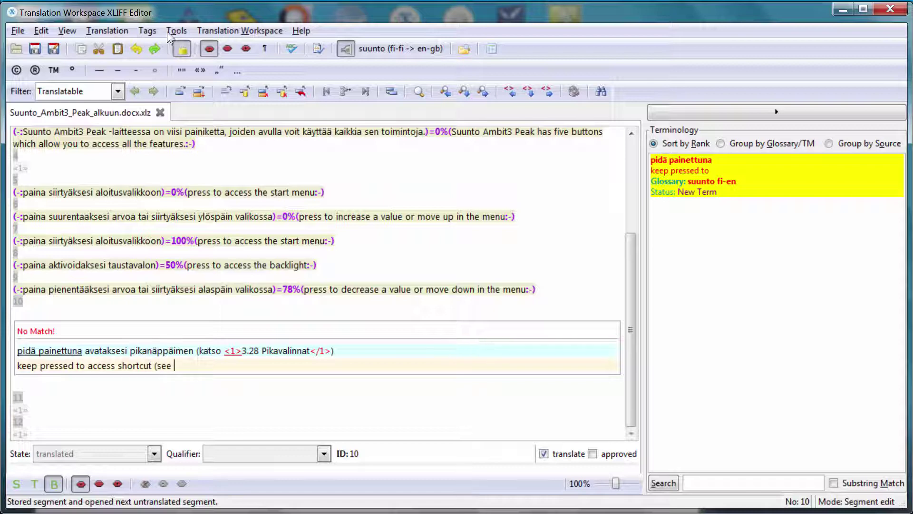
- Add the <1></1> tag pair around '3.28 Shortcuts' and confirm segment 10
click(147, 31)
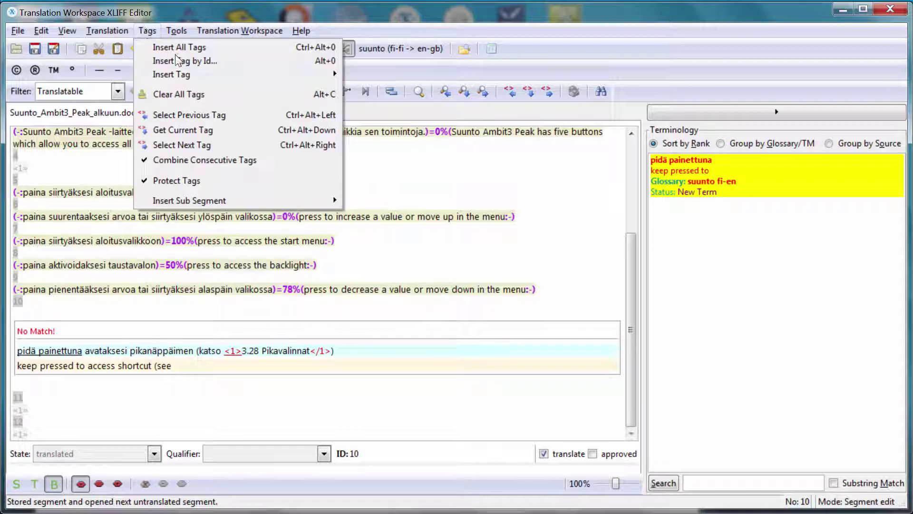
mouse_move(181, 74)
click(373, 76)
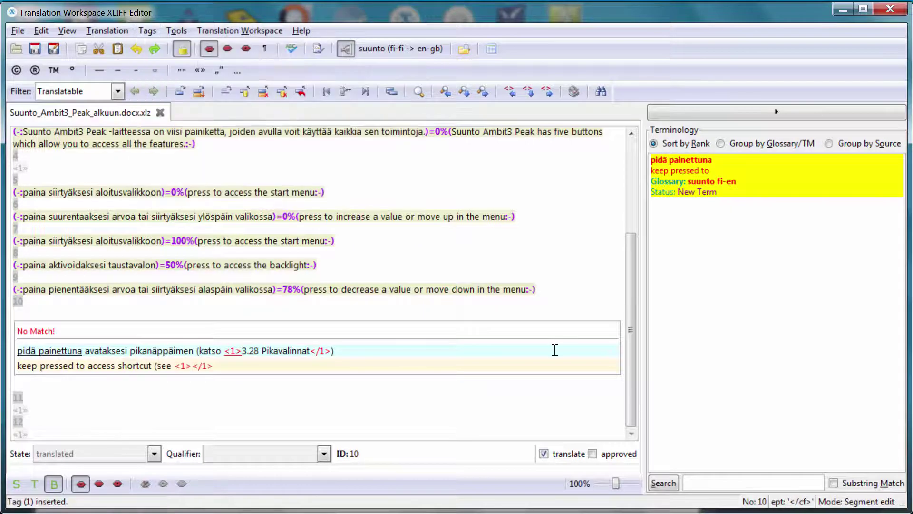
text(3.2)
text(8)
text( Shortcuts)
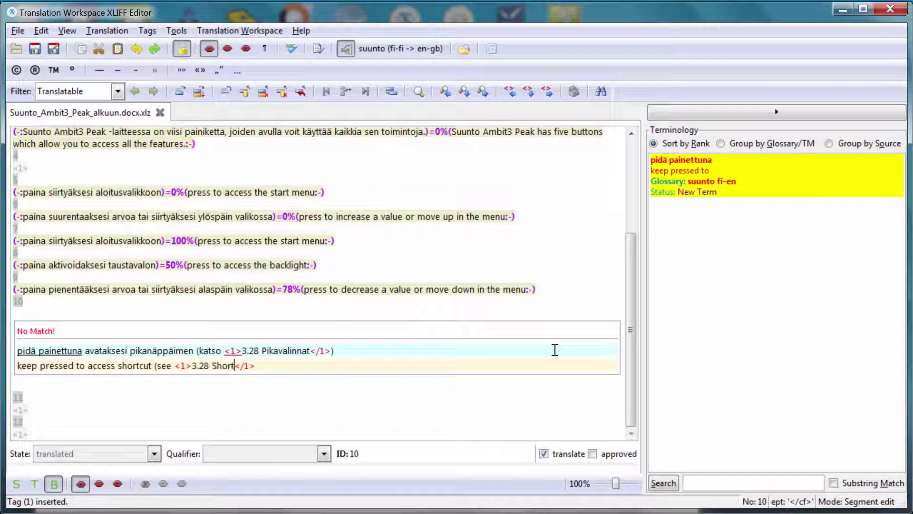
key(End)
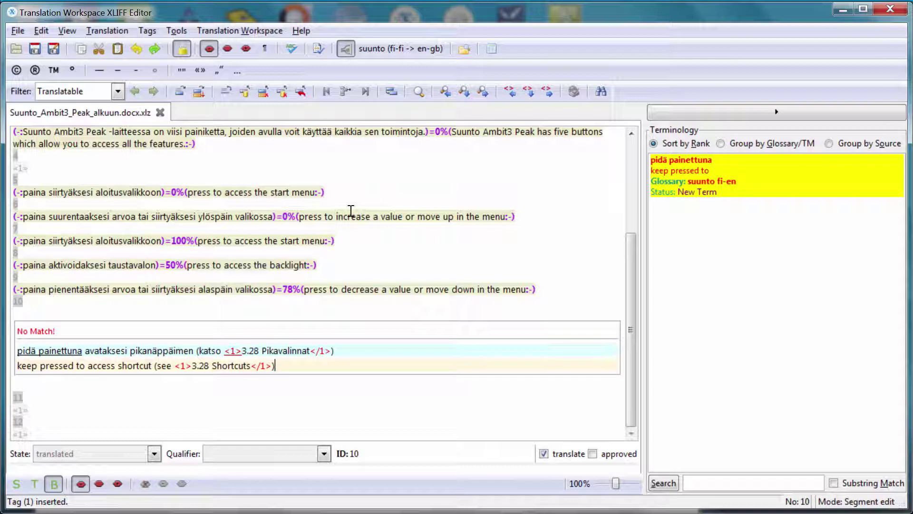
click(226, 91)
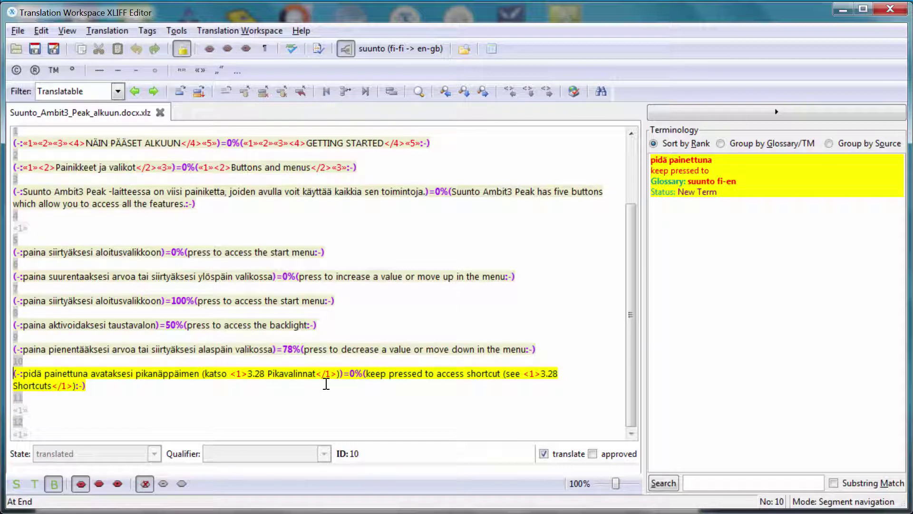
- Save the translation and export the target, declining to overwrite Suunto_Ambit3_Peak_alkuun.docx
key(ctrl+s)
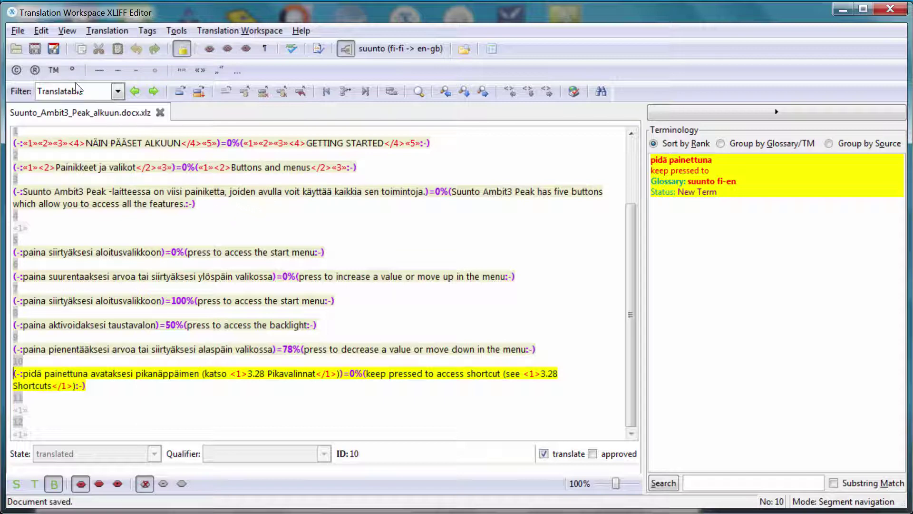
click(18, 32)
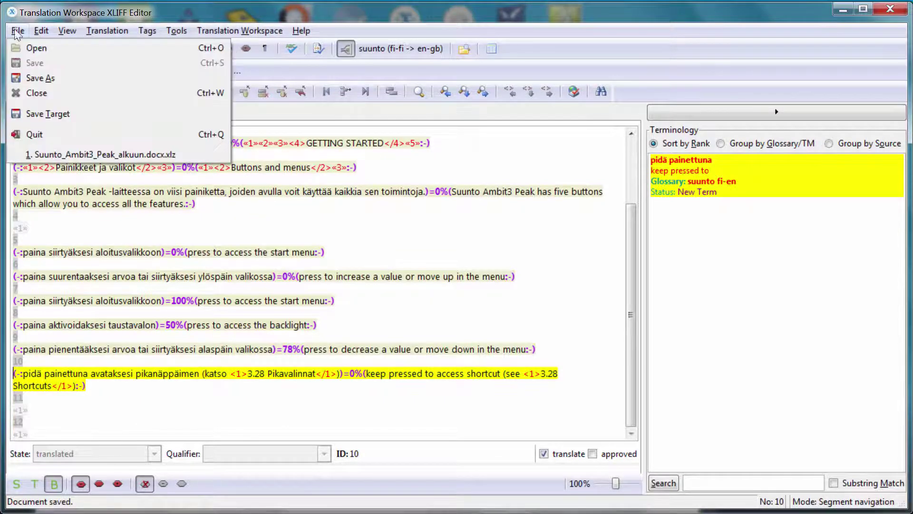
click(50, 117)
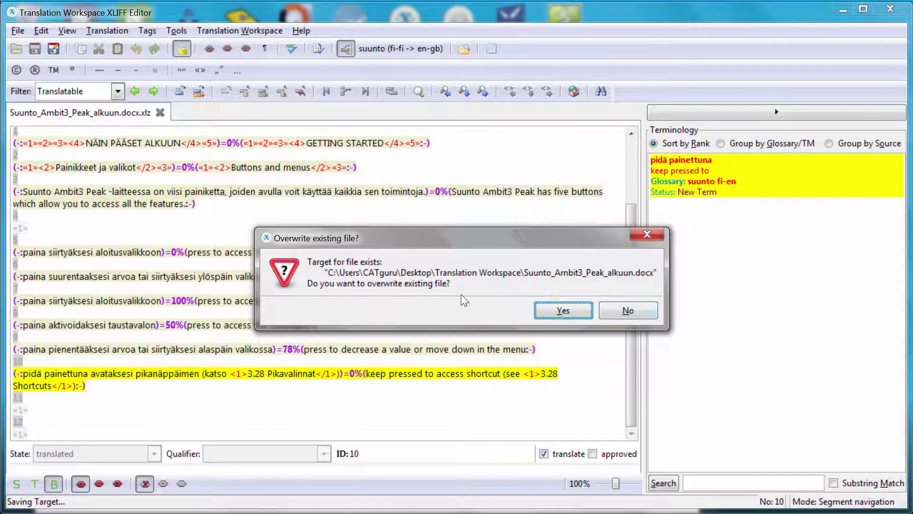
click(626, 312)
- Dismiss the error and duplicate the Finnish Word file as Suunto_Ambit3_Peak_alkuun_fi.docx
click(598, 308)
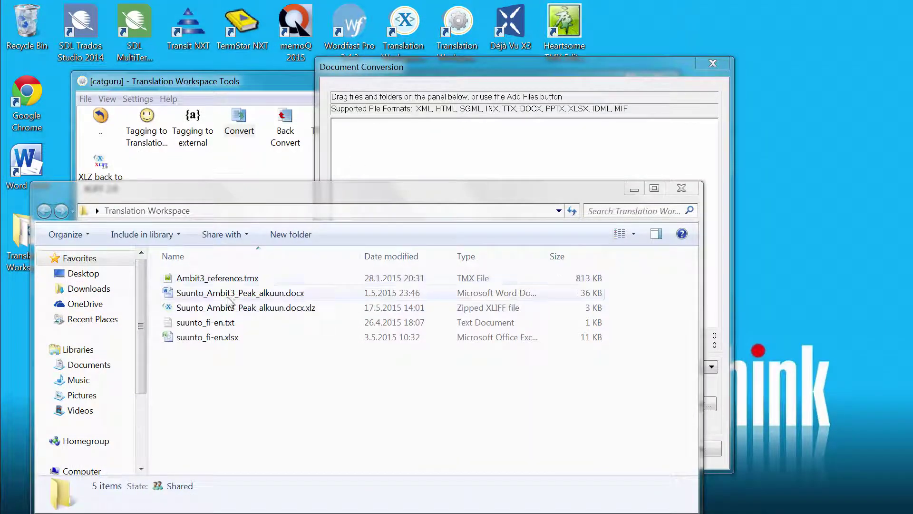
drag(248, 296, 283, 413)
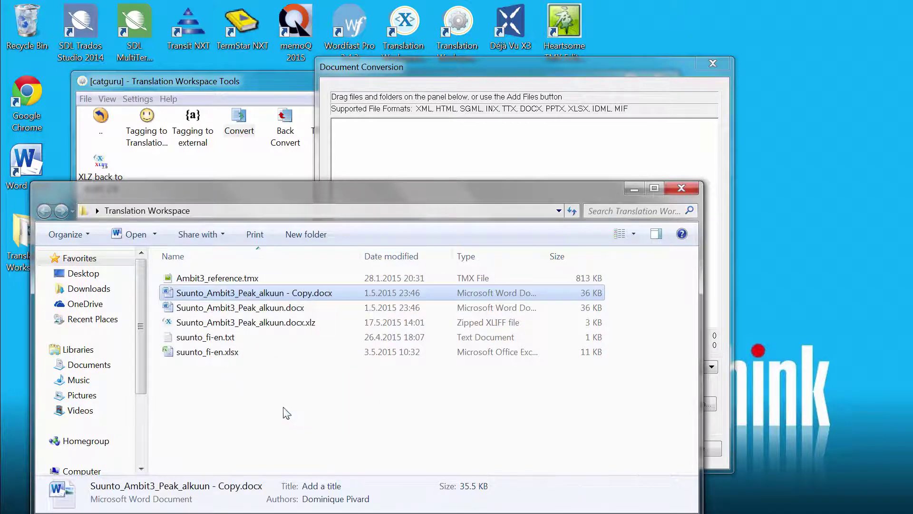
click(291, 295)
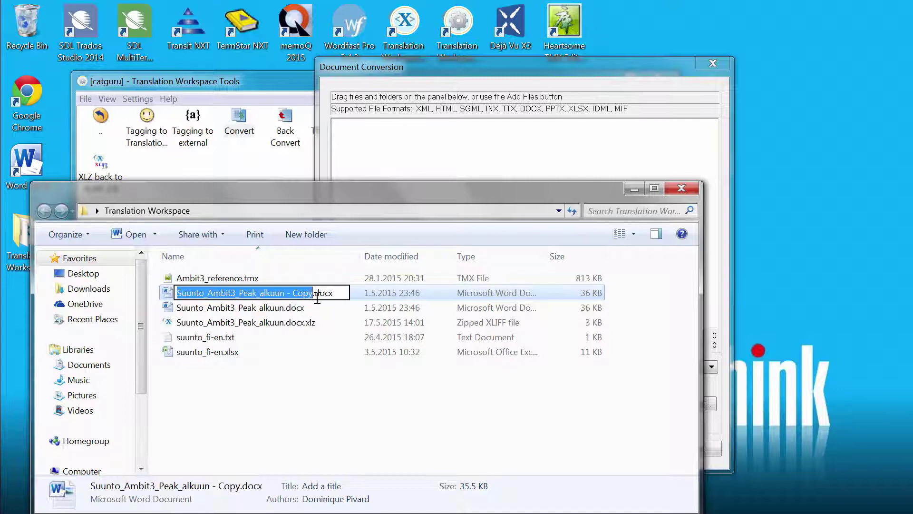
click(325, 291)
key(BackSpace)
key(BackSpace)
key(BackSpace)
key(BackSpace)
key(BackSpace)
key(BackSpace)
key(BackSpace)
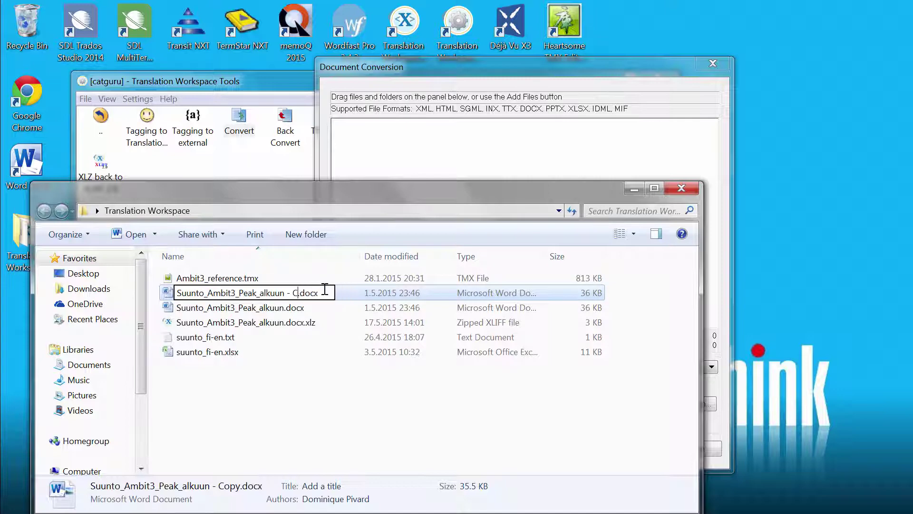
text(_fi)
click(288, 322)
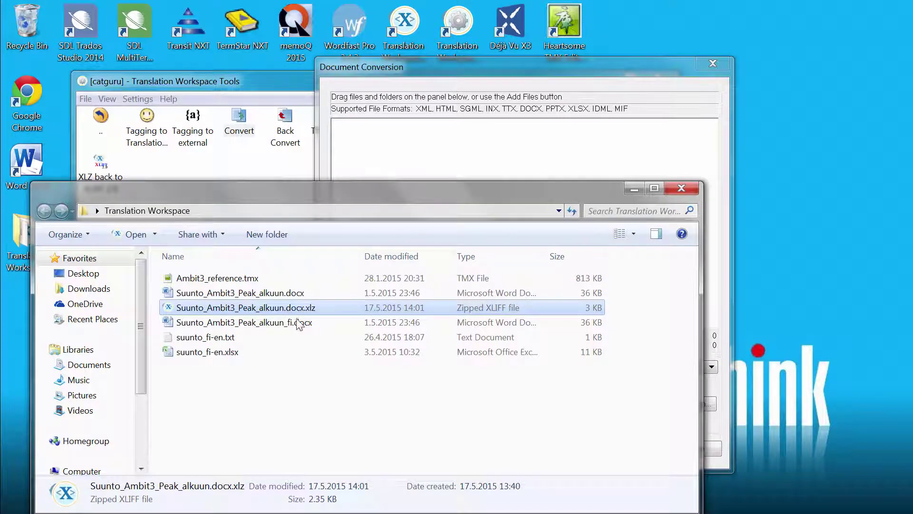
- Save Target over the existing Suunto_Ambit3_Peak_alkuun.docx, keeping inter-segment spacing as No change
key(Return)
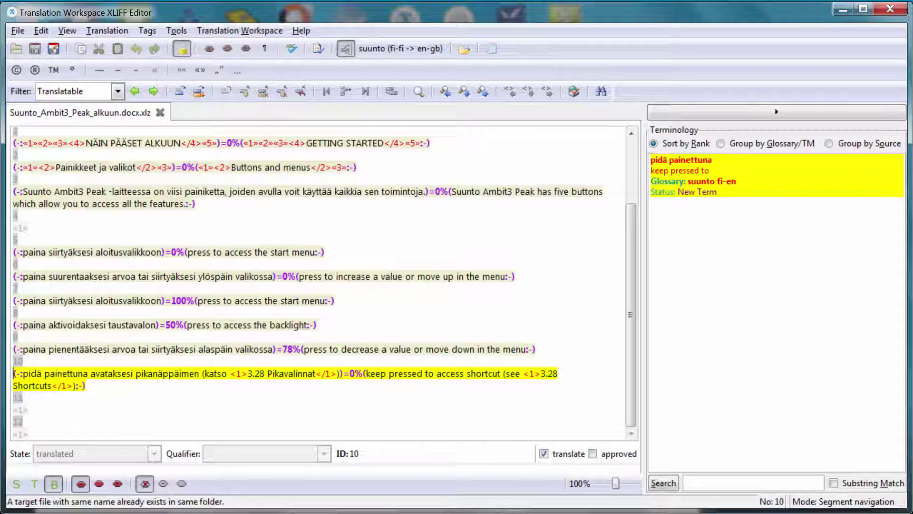
click(23, 32)
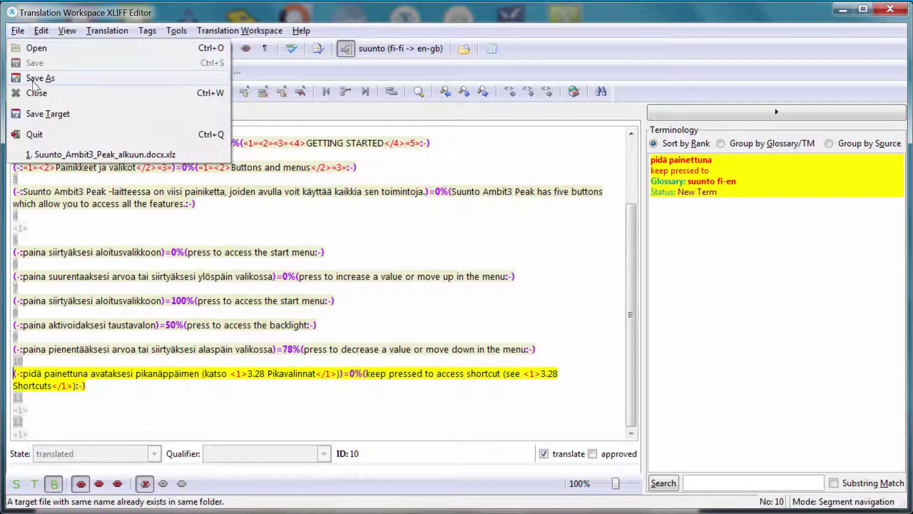
click(43, 116)
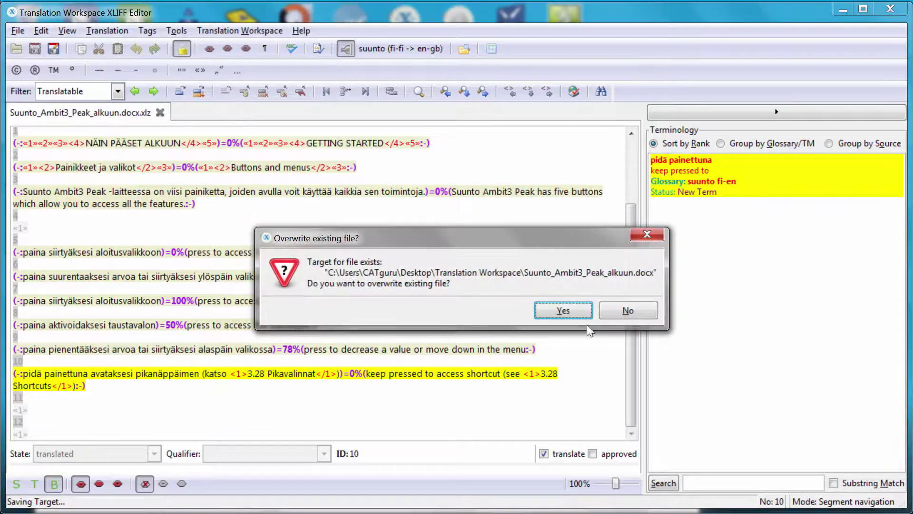
click(560, 309)
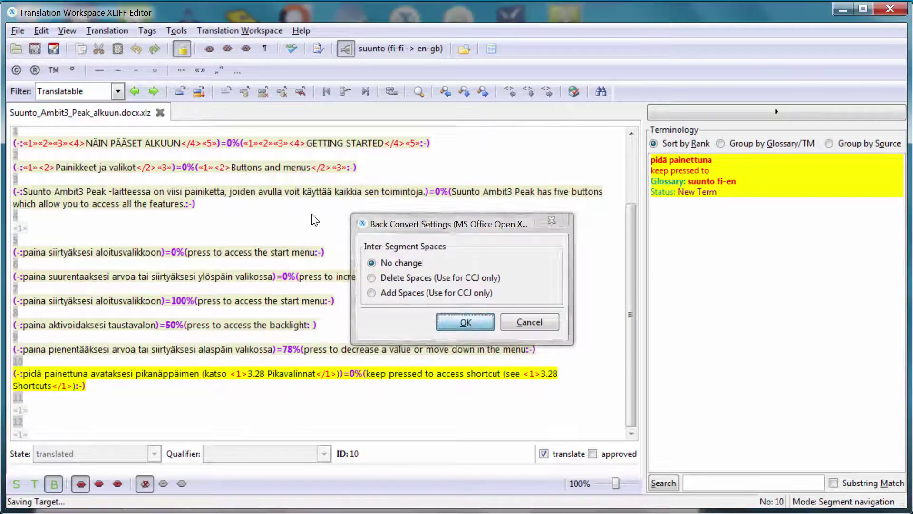
click(468, 322)
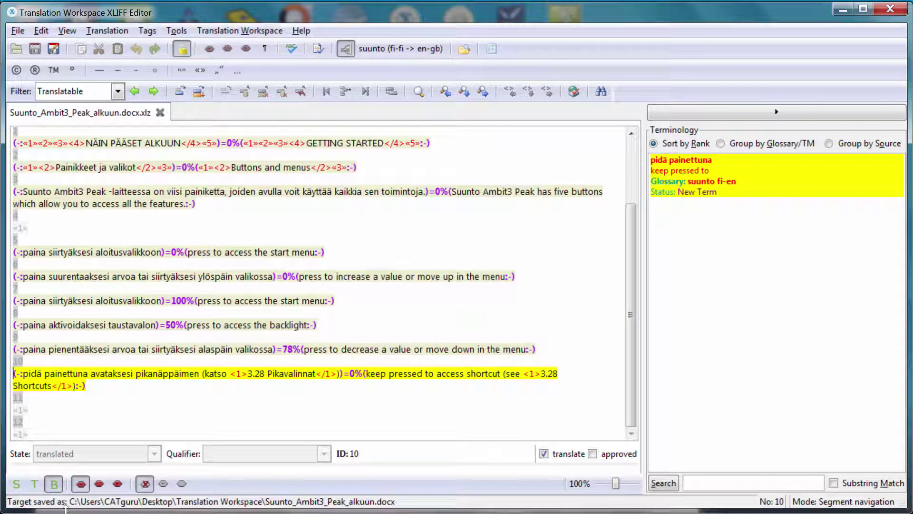
- Open the exported Suunto_Ambit3_Peak_alkuun.docx in Word and check the English '3.28 Shortcuts' line
click(842, 9)
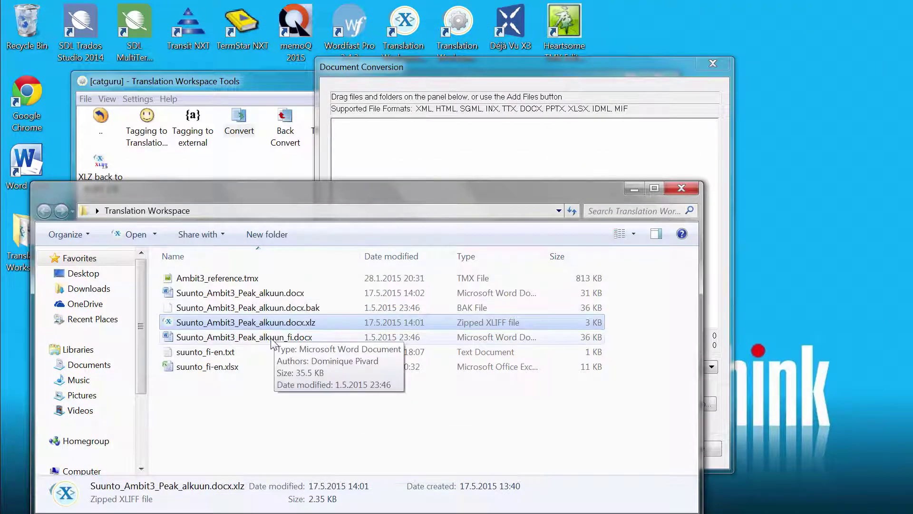
click(277, 296)
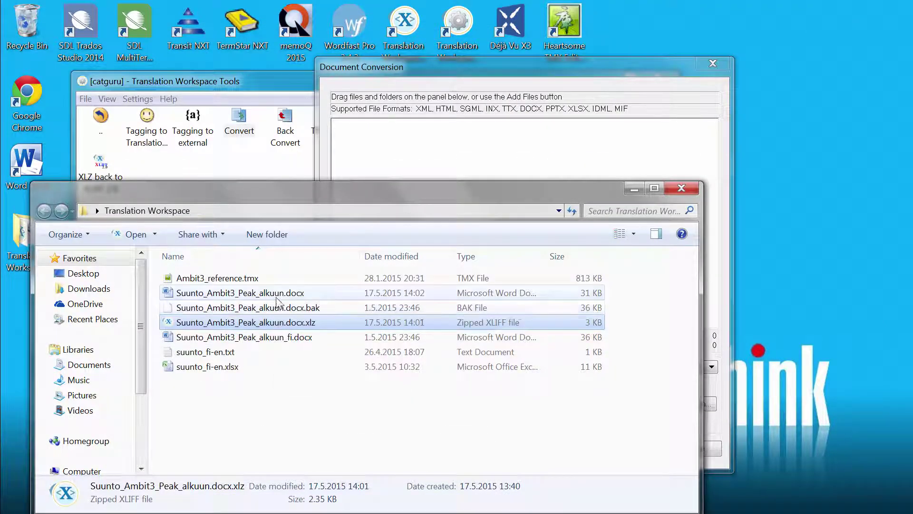
double_click(277, 297)
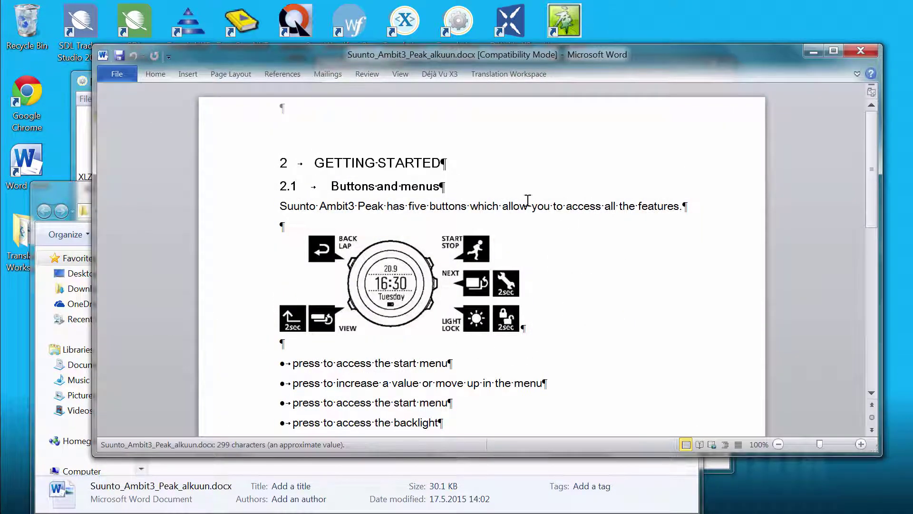
drag(872, 129, 875, 146)
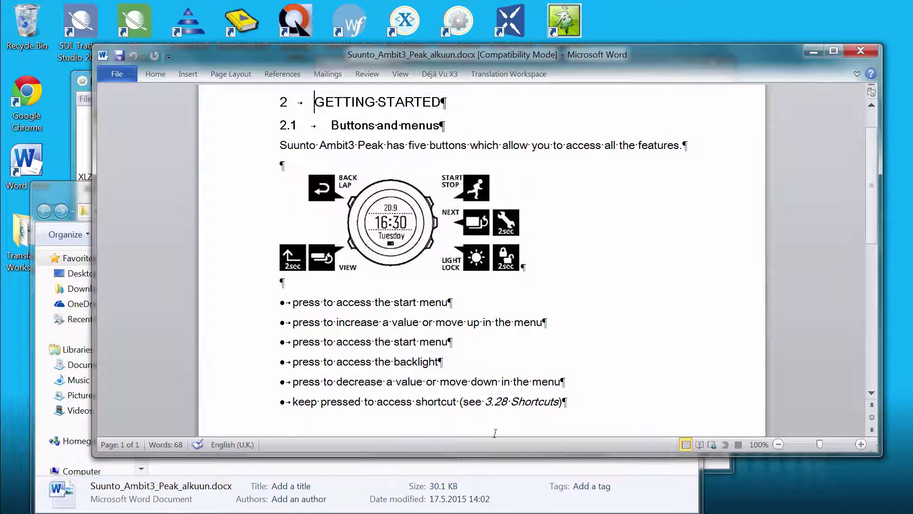
drag(489, 401, 566, 402)
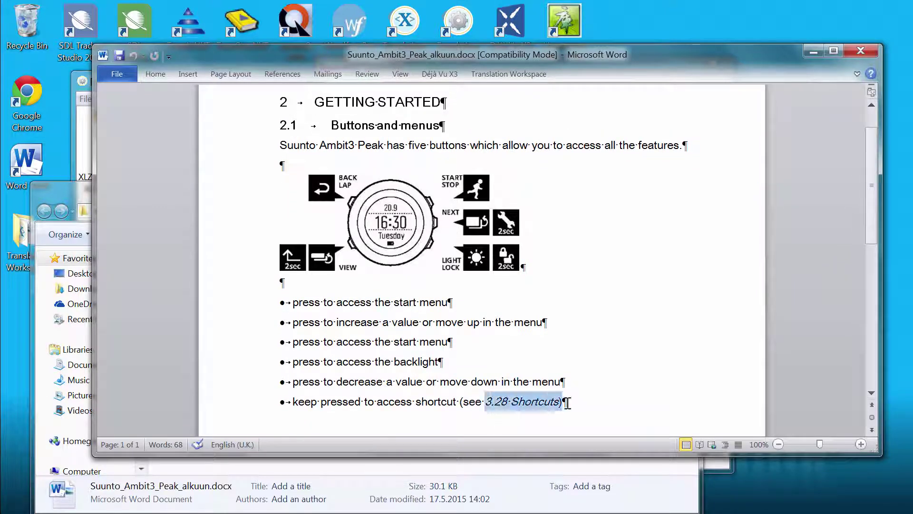
click(727, 310)
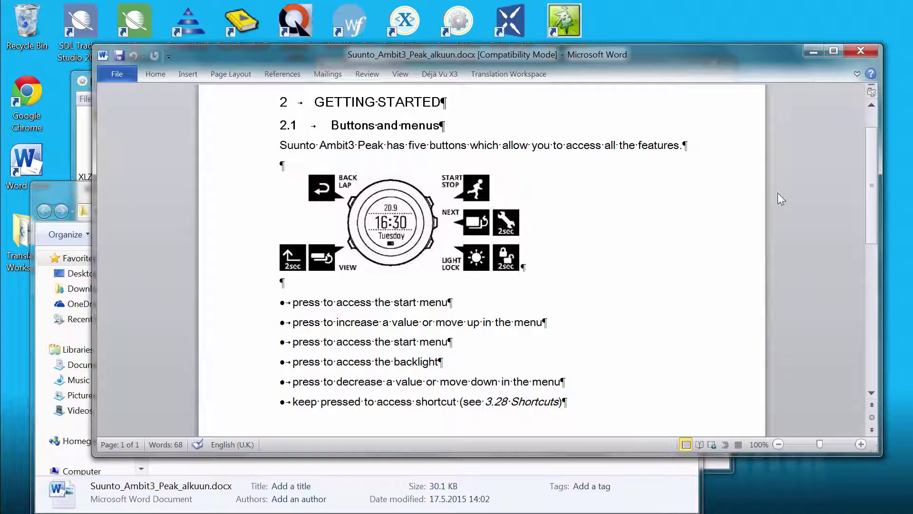